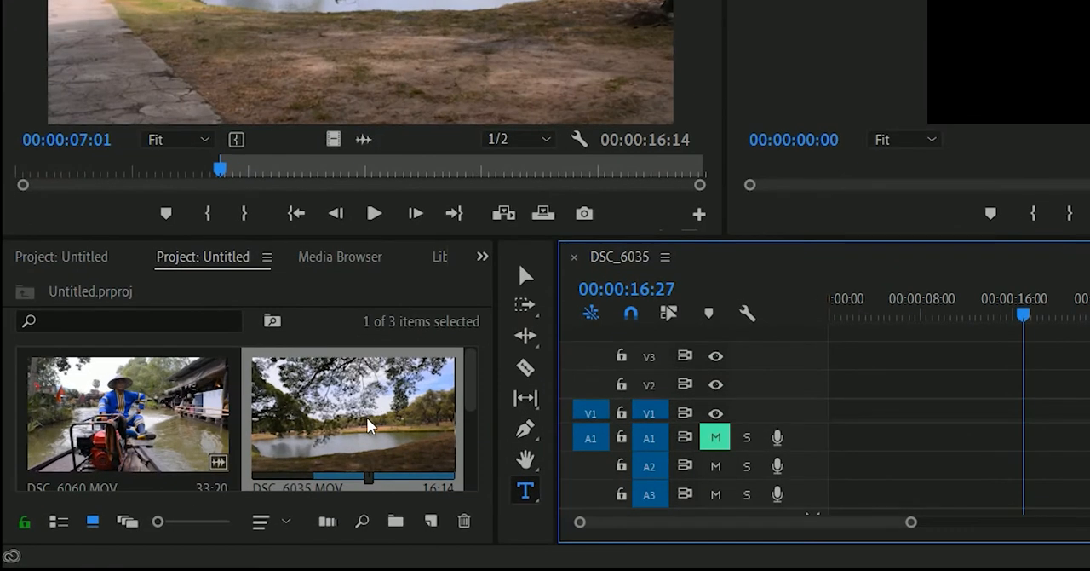
Step: Place DSC_6035.MOV at the start of video track V1 and delete its audio
click(358, 400)
drag(357, 400, 822, 425)
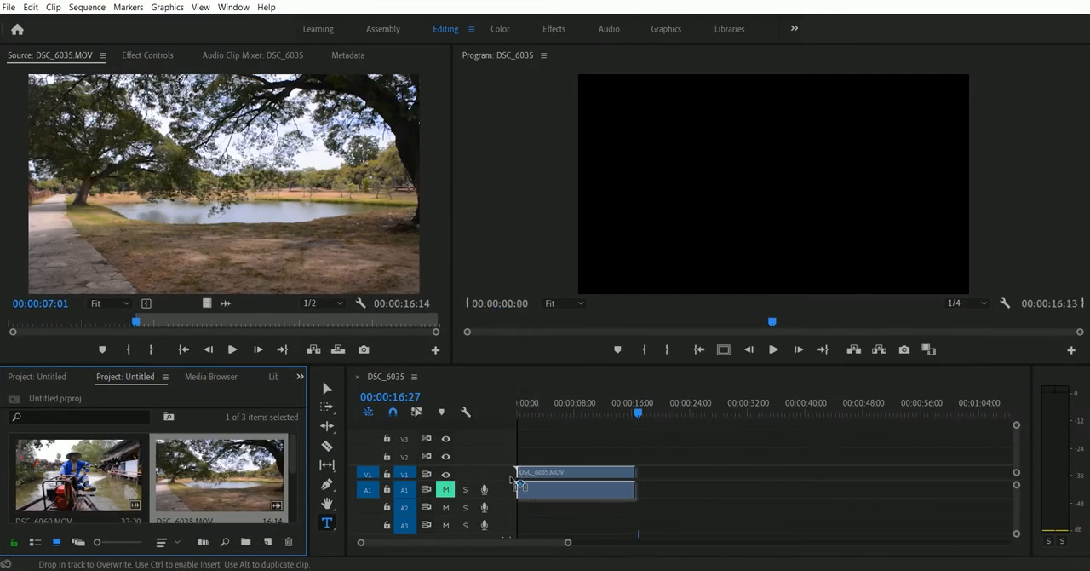
drag(514, 482, 511, 481)
click(573, 493)
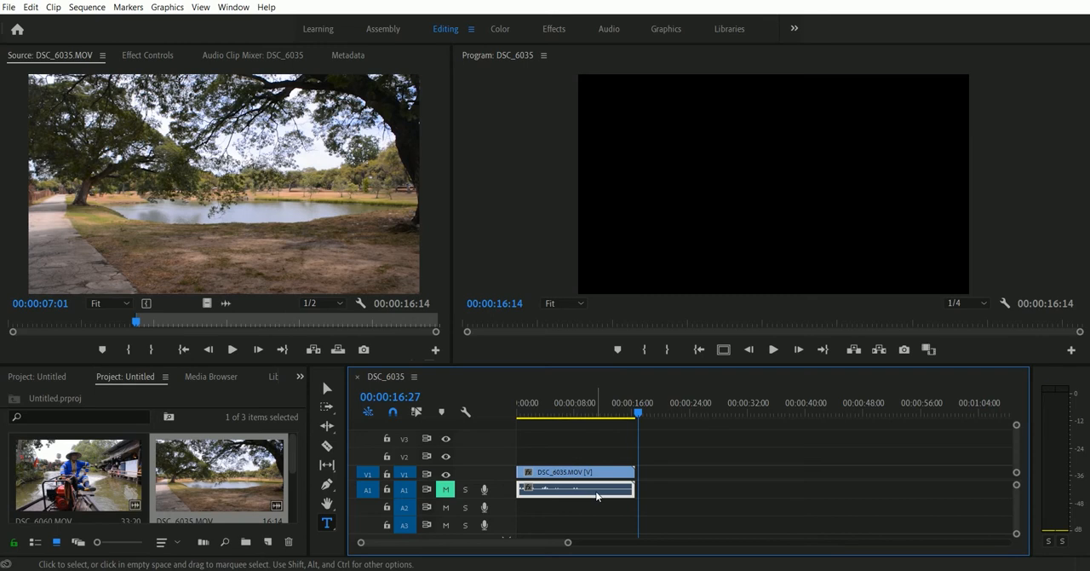
key(Delete)
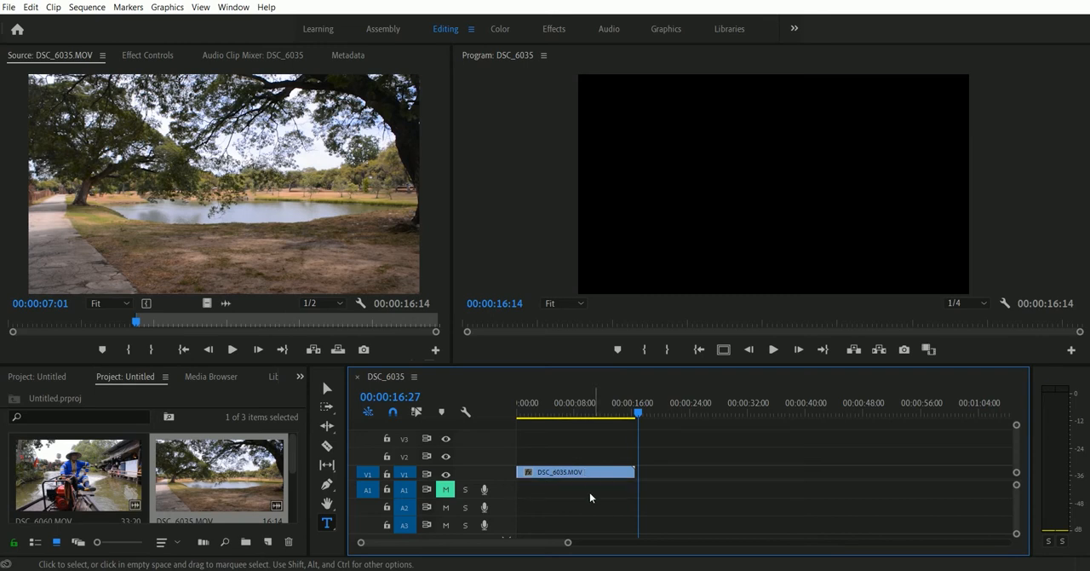
Step: Place DSC_6060.MOV on track V1 after the first clip, leaving a small gap, and select its video and audio
click(71, 489)
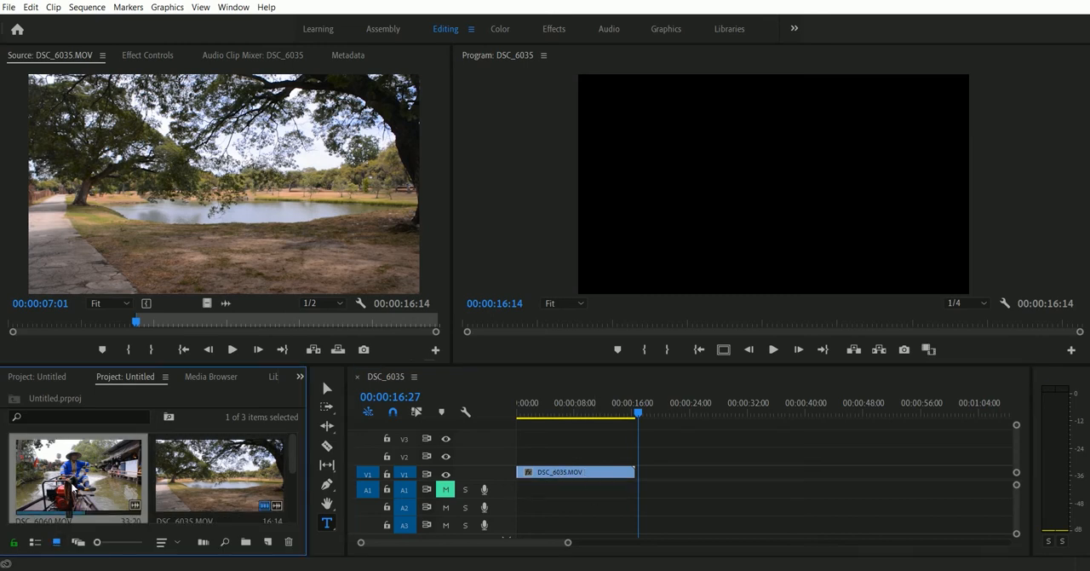
drag(85, 464, 678, 475)
click(704, 488)
click(711, 473)
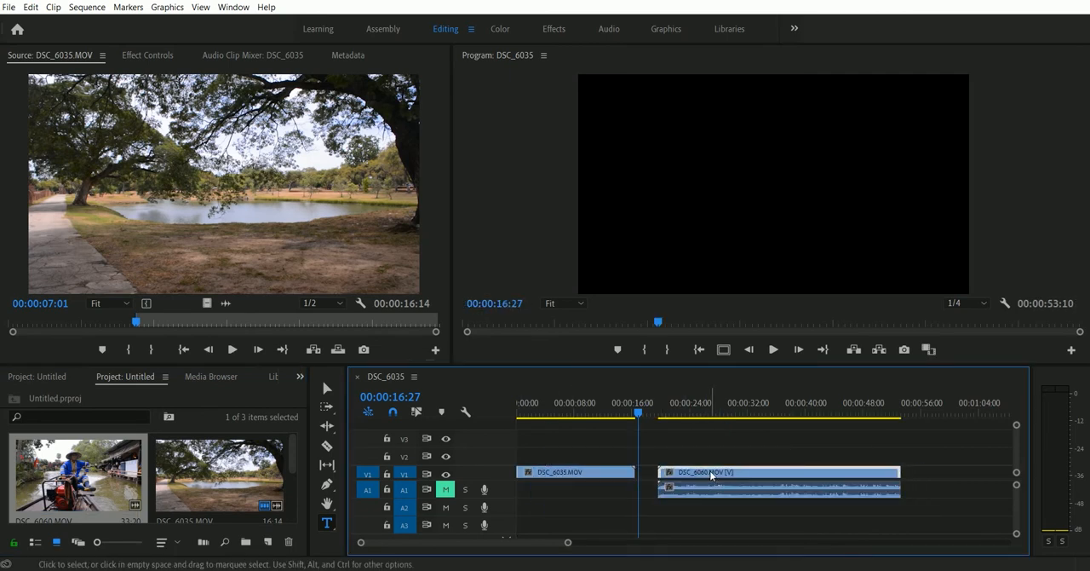
click(710, 491)
click(706, 475)
drag(756, 512, 695, 470)
Step: Try deleting the audio of DSC_6060.MOV with Linked Selection turned on, and undo the deletion
click(416, 412)
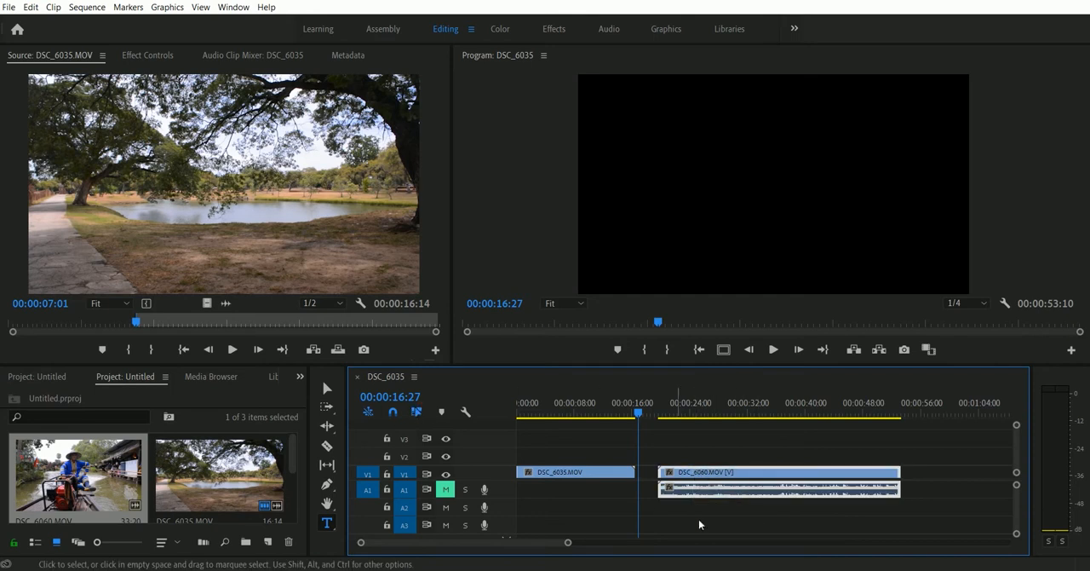
click(738, 517)
click(741, 493)
key(Delete)
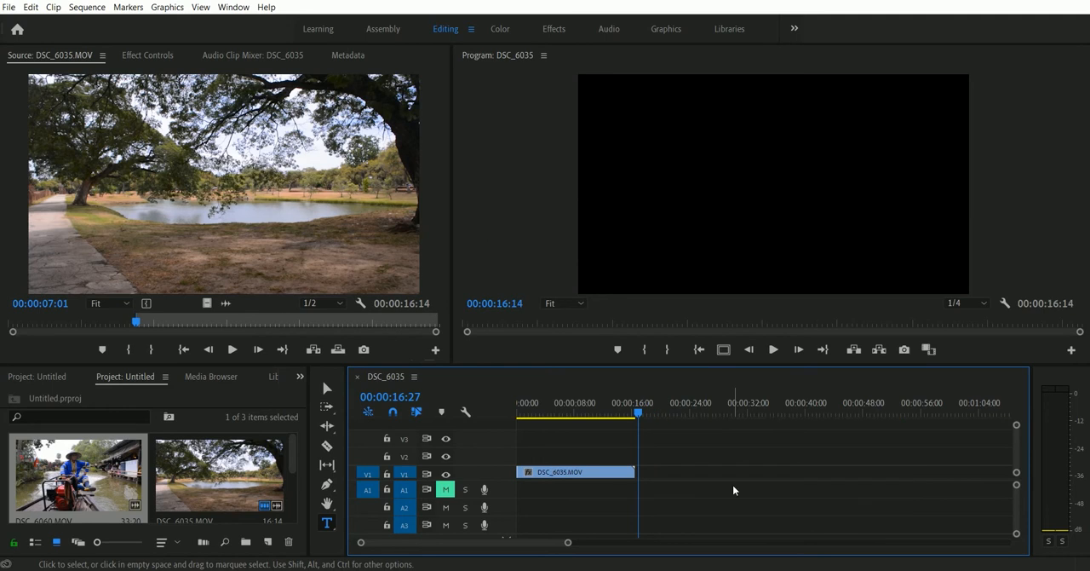
key(ctrl+z)
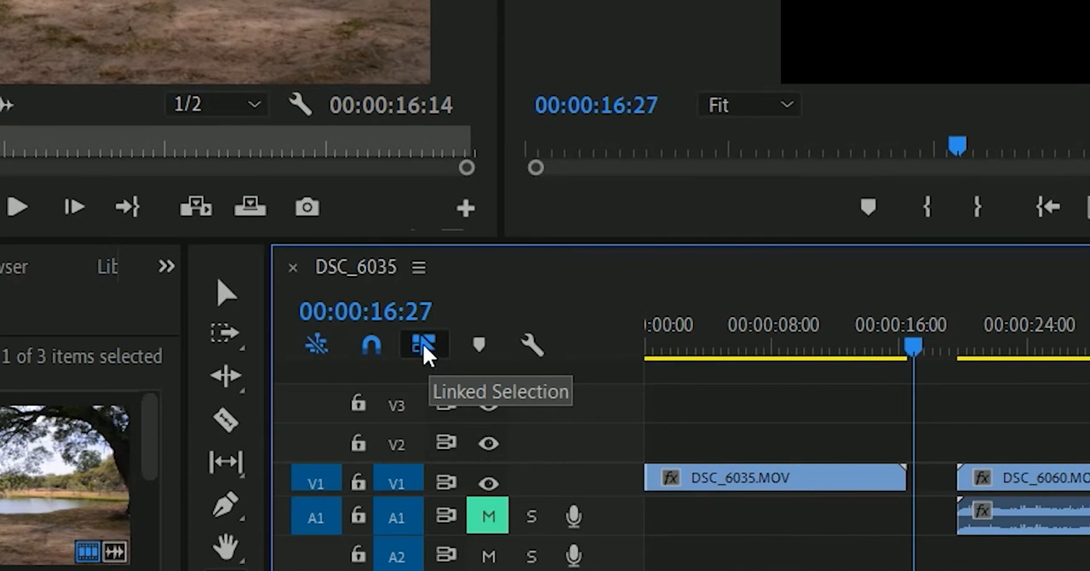
Step: Turn off Linked Selection and delete only the audio of DSC_6060.MOV
click(421, 342)
click(1055, 516)
click(1056, 477)
click(1056, 516)
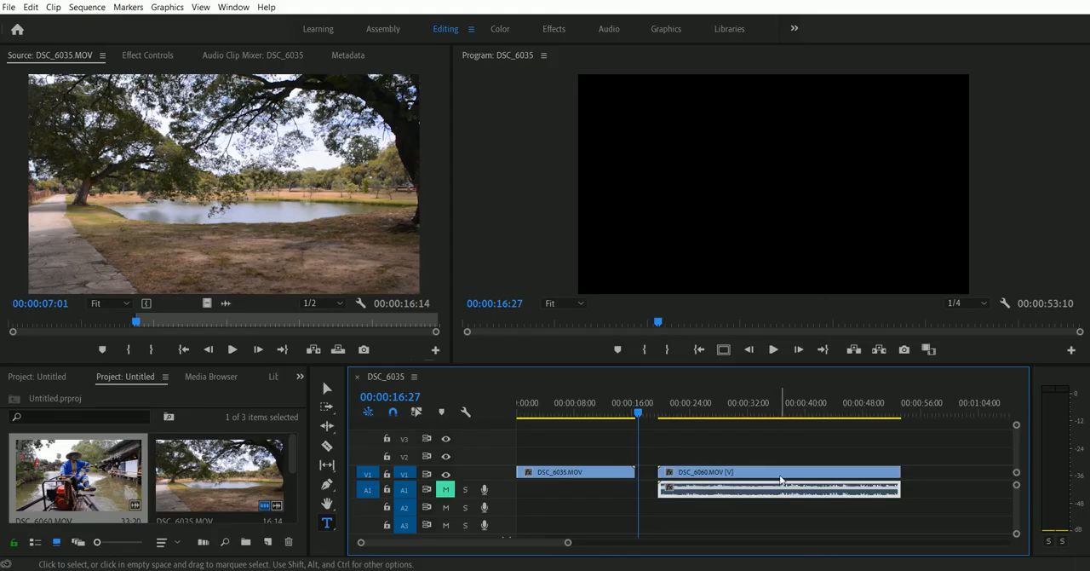
click(780, 476)
click(772, 492)
key(Delete)
Step: Play back parts of both clips in the sequence to preview them
click(719, 409)
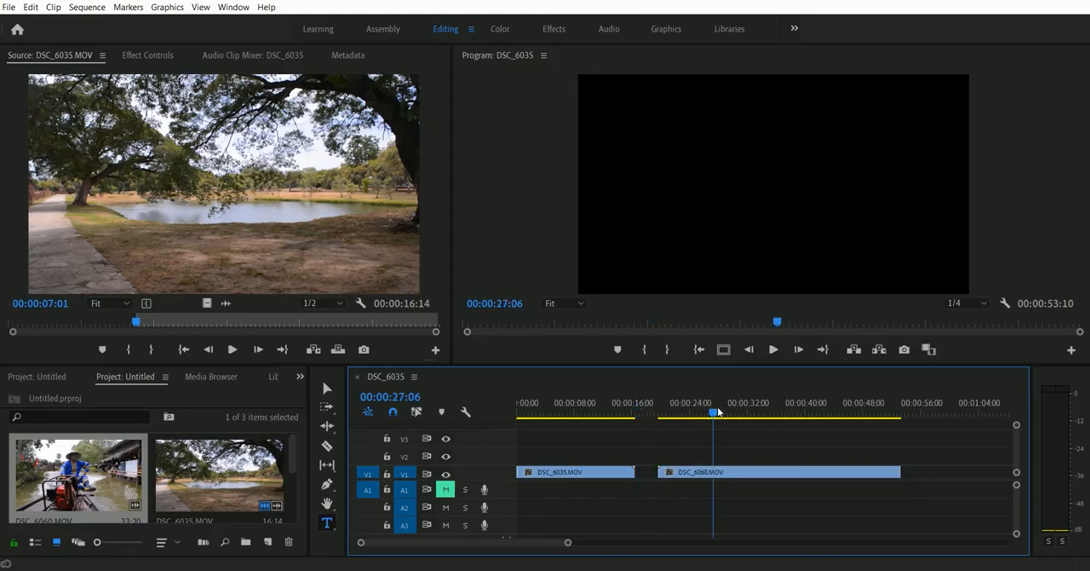
key(space)
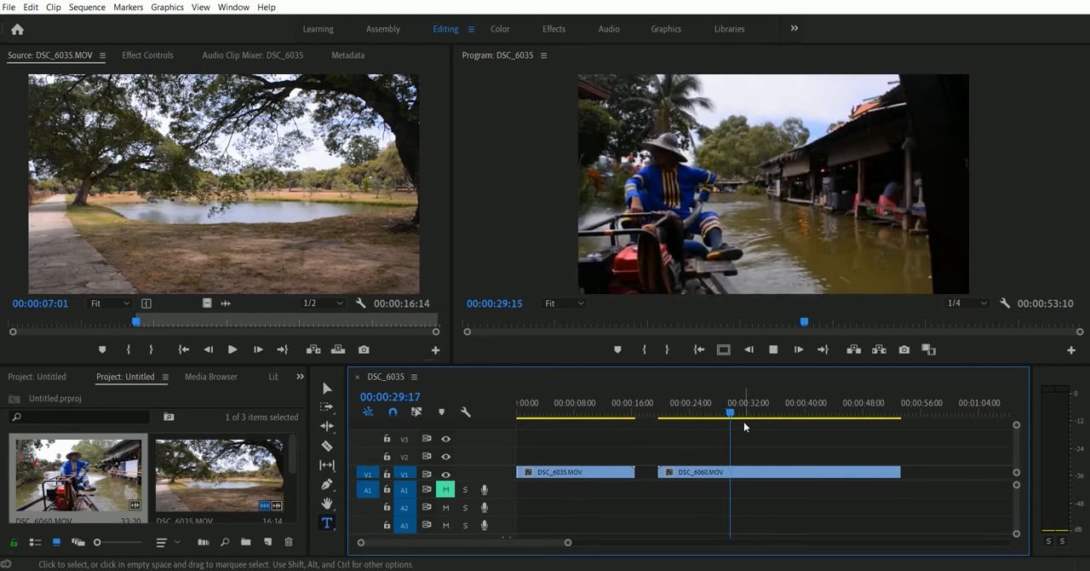
key(space)
drag(594, 413, 573, 412)
key(space)
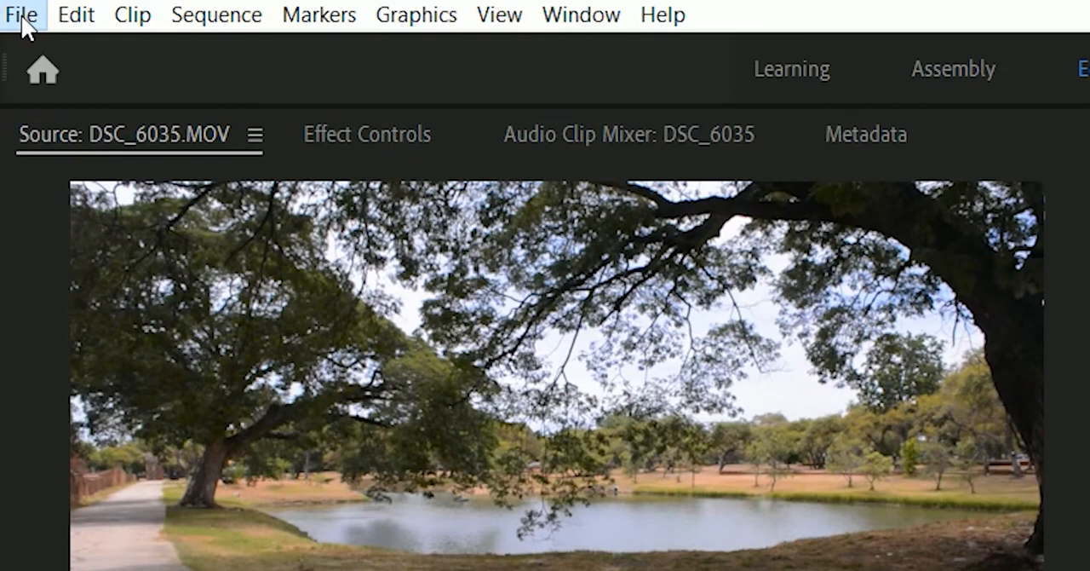
Step: Create a new legacy title, keeping the proposed title settings
click(9, 8)
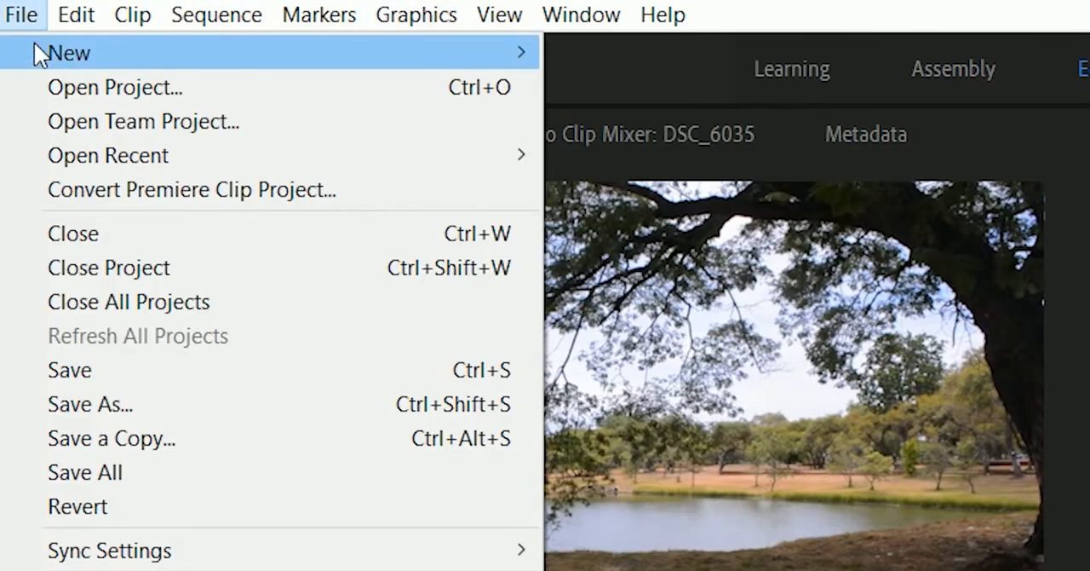
mouse_move(139, 51)
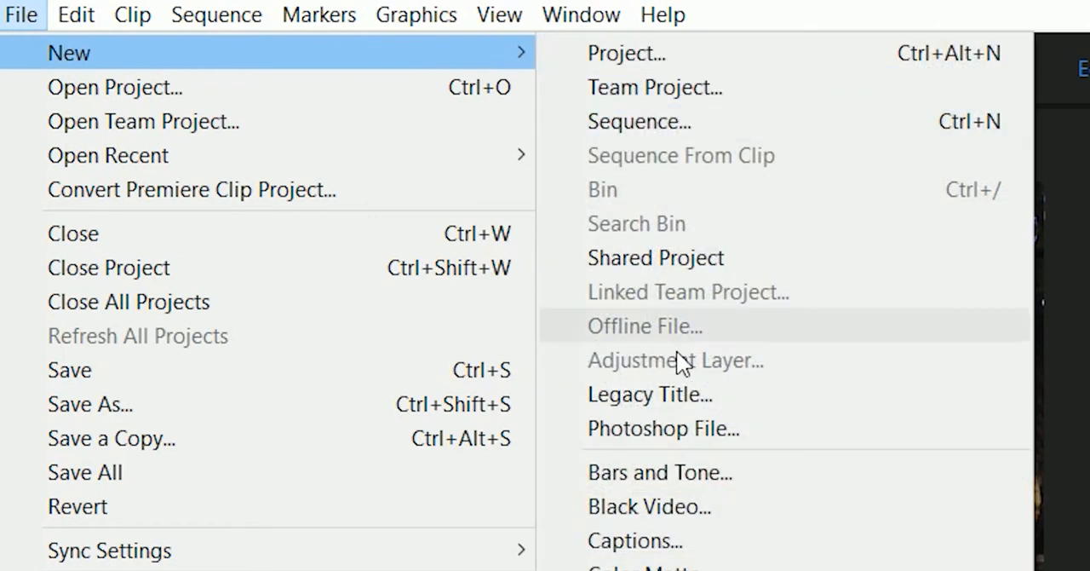
click(665, 401)
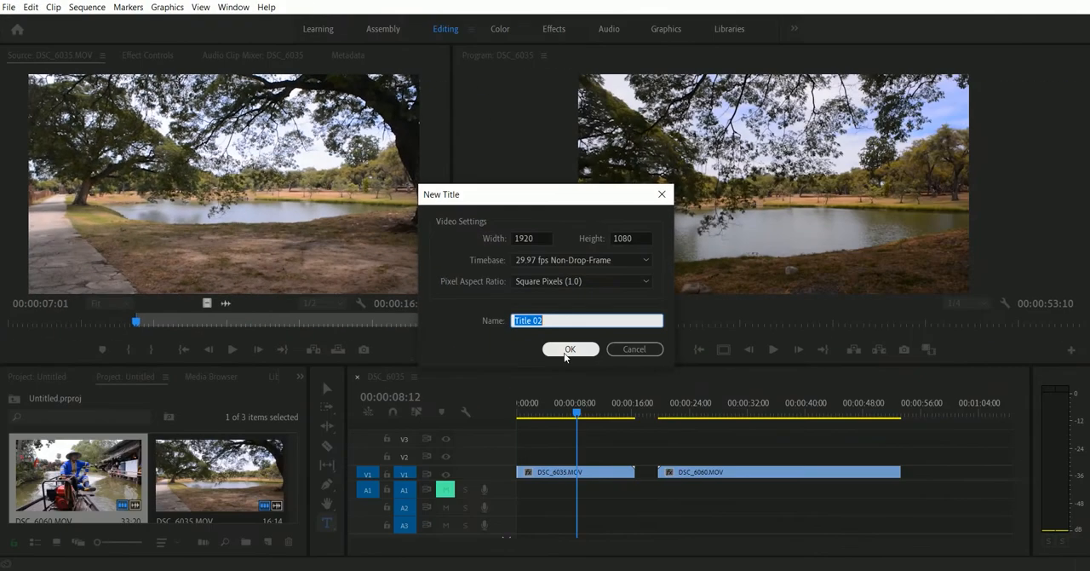
click(568, 349)
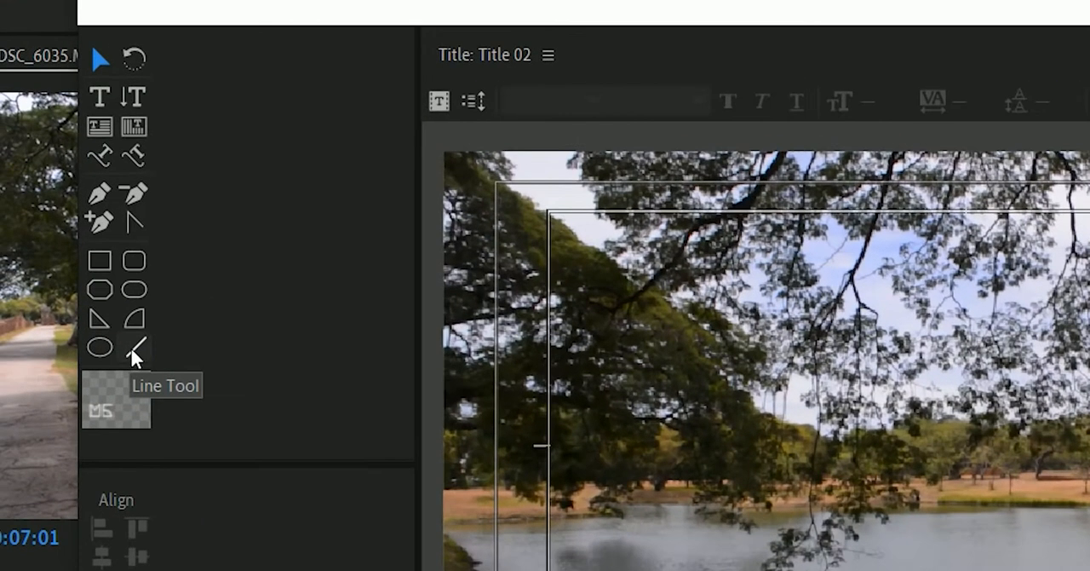
Step: Draw a full-height vertical line through the middle of the title frame and nudge it right to X position 957.2
click(39, 232)
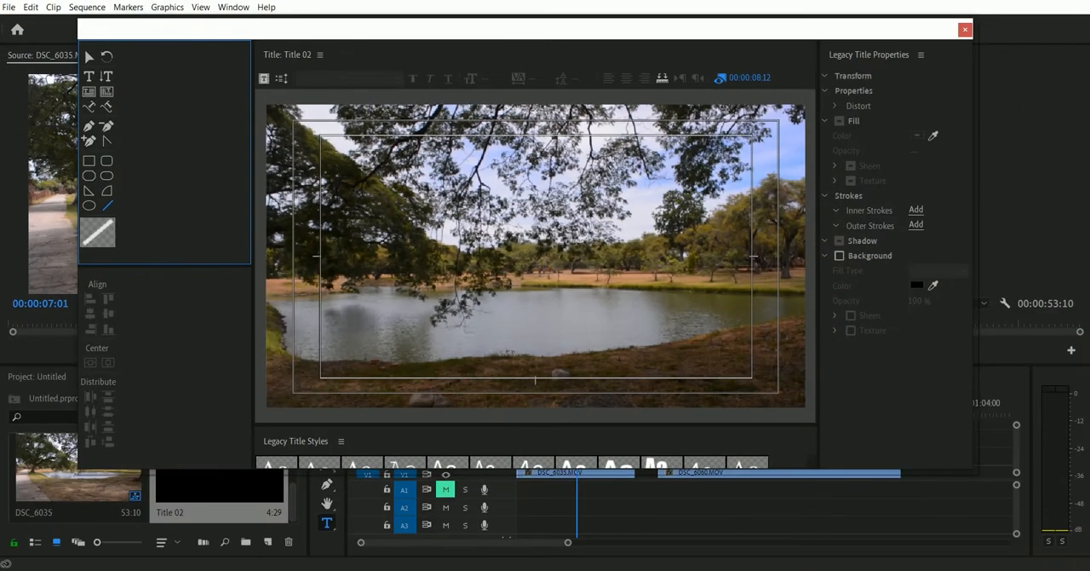
mouse_move(530, 104)
mouse_down()
mouse_move(531, 412)
mouse_move(548, 429)
mouse_up()
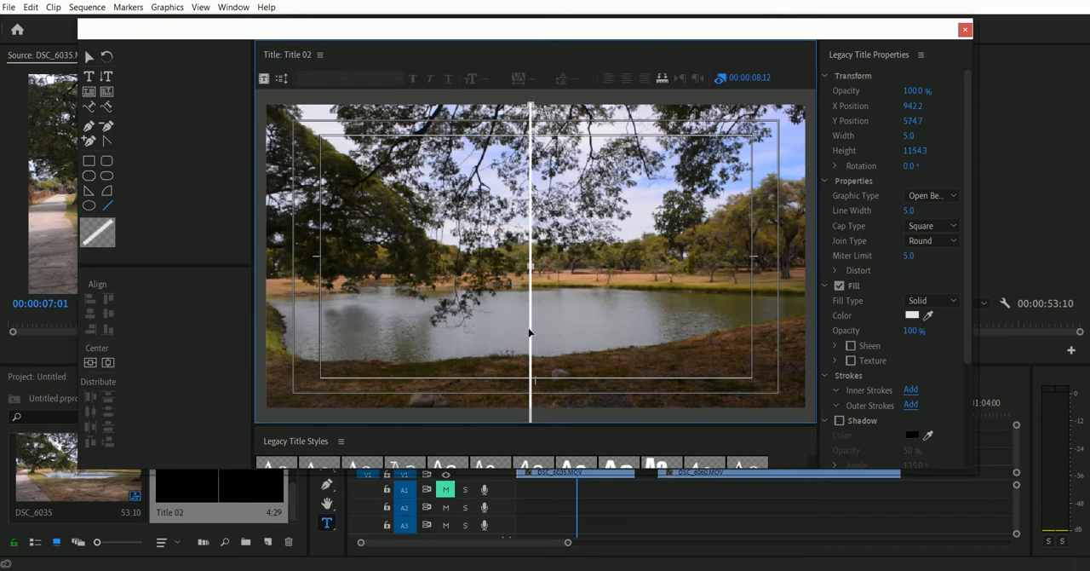
key(Right)
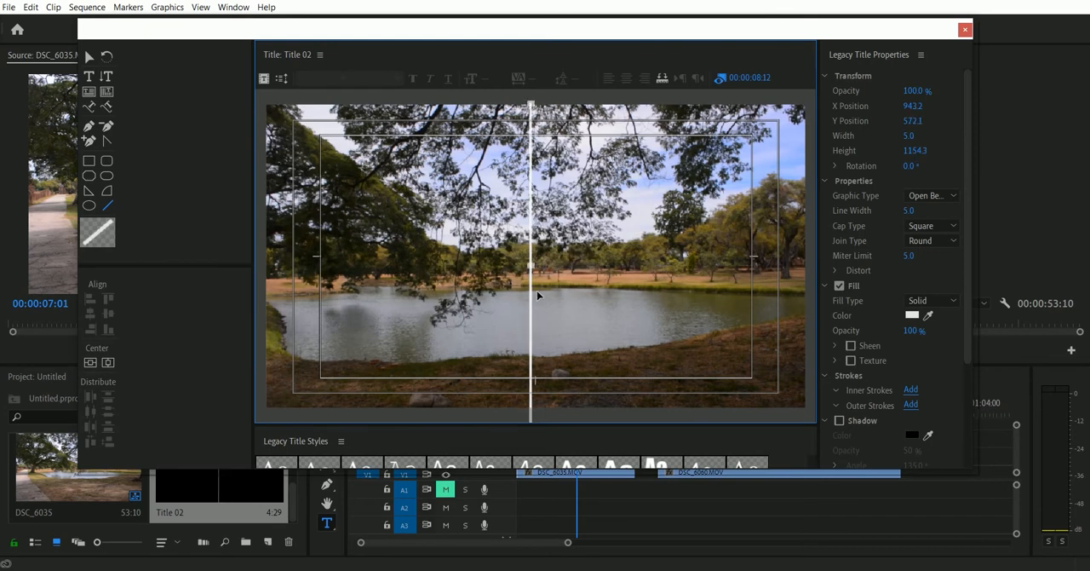
key(Right)
key(Right)
key(Right)
key(Right)
key(Right)
key(Right)
key(Right)
key(Right)
key(Right)
key(Right)
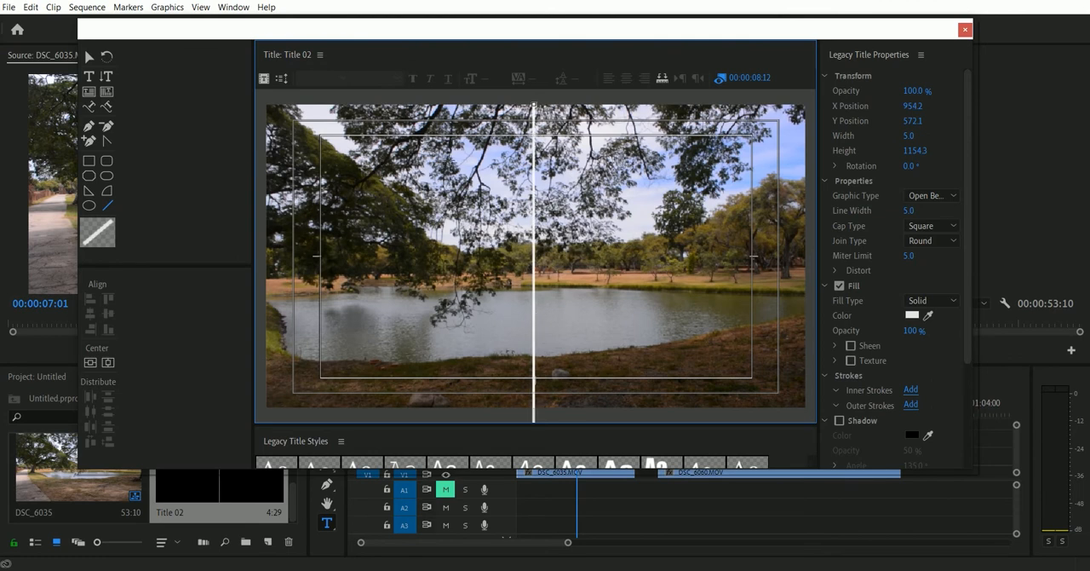
key(Right)
key(Right)
key(Right)
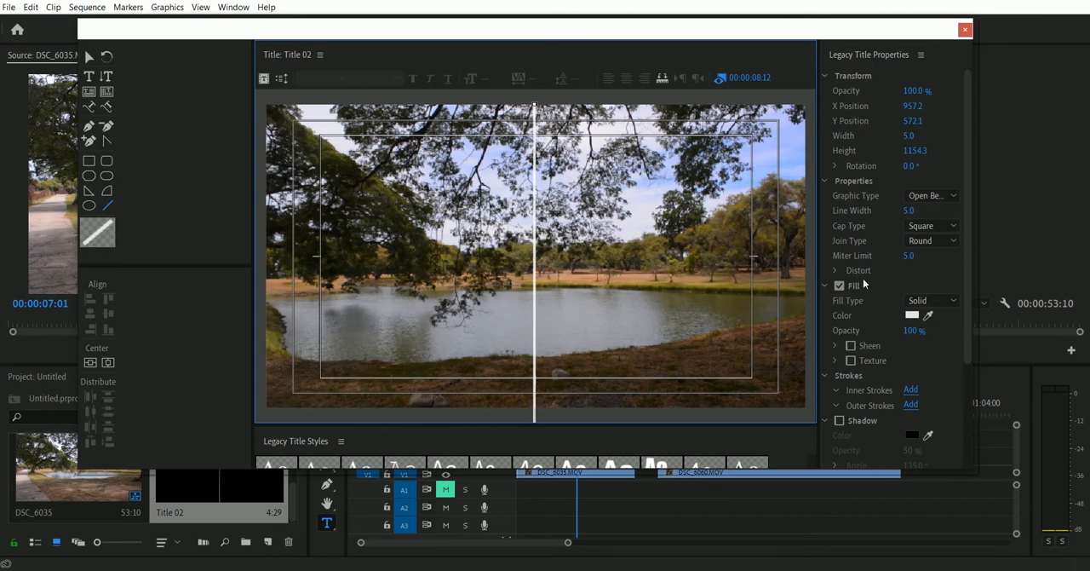
click(828, 75)
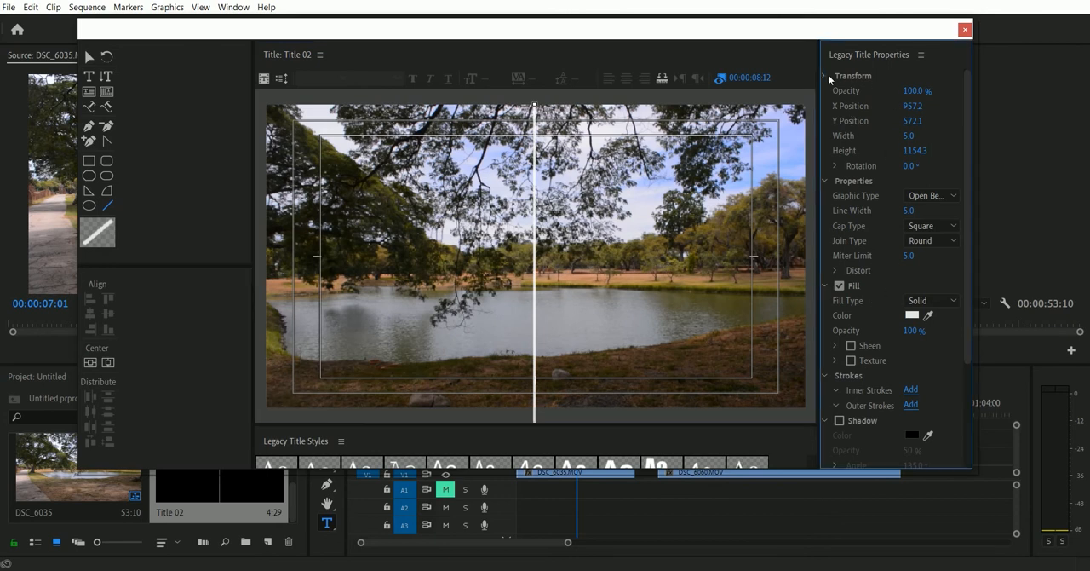
click(826, 90)
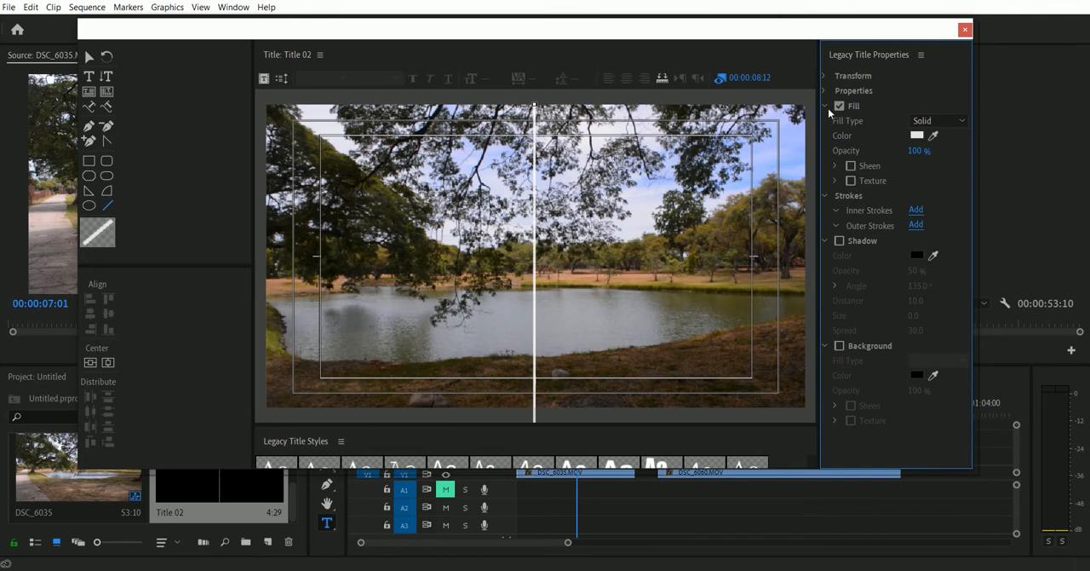
click(825, 105)
click(824, 105)
click(827, 76)
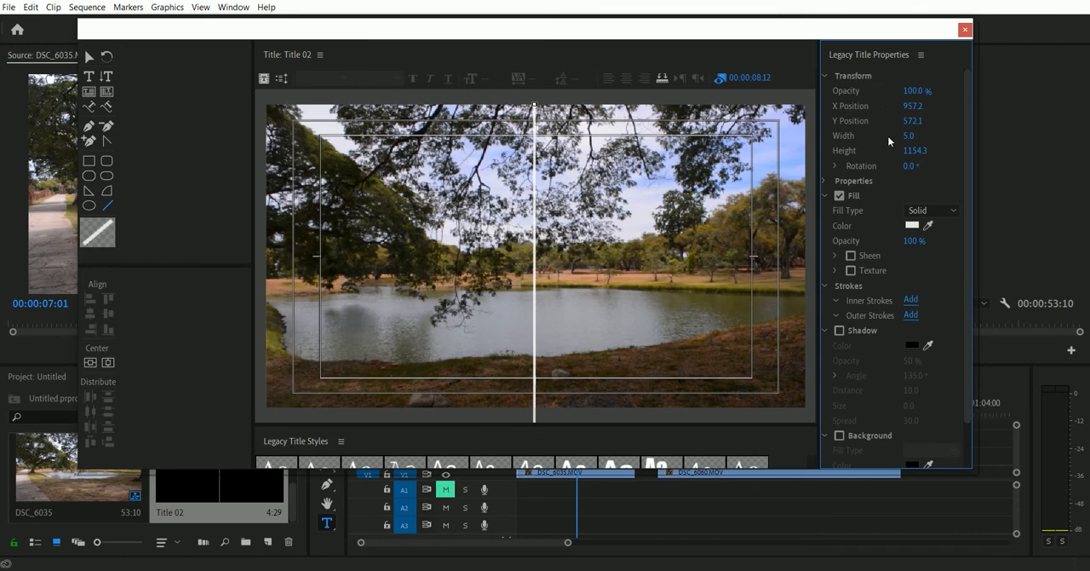
click(827, 182)
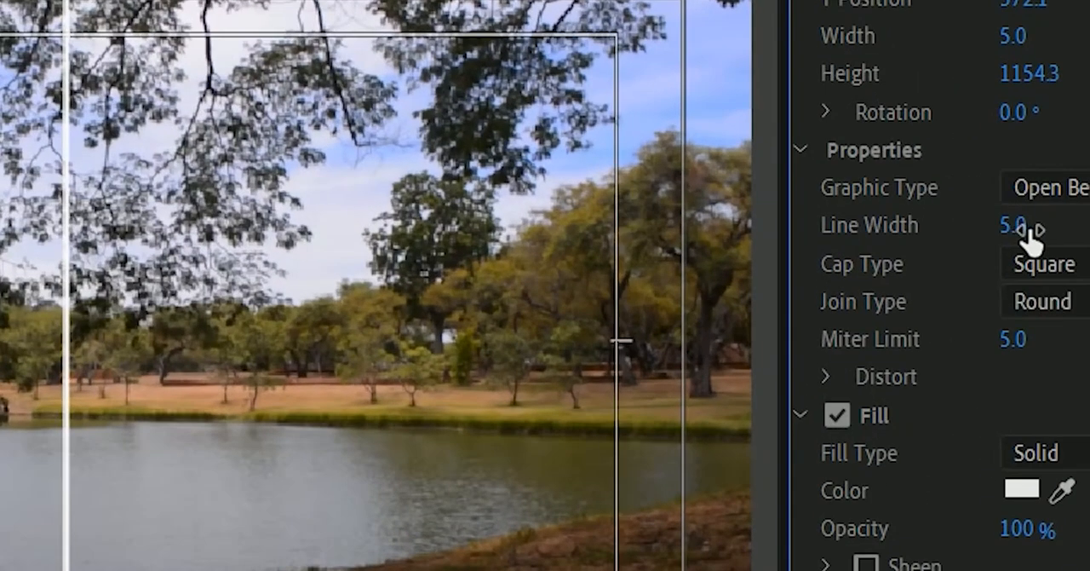
Step: Set the vertical line's width to 20
click(1013, 227)
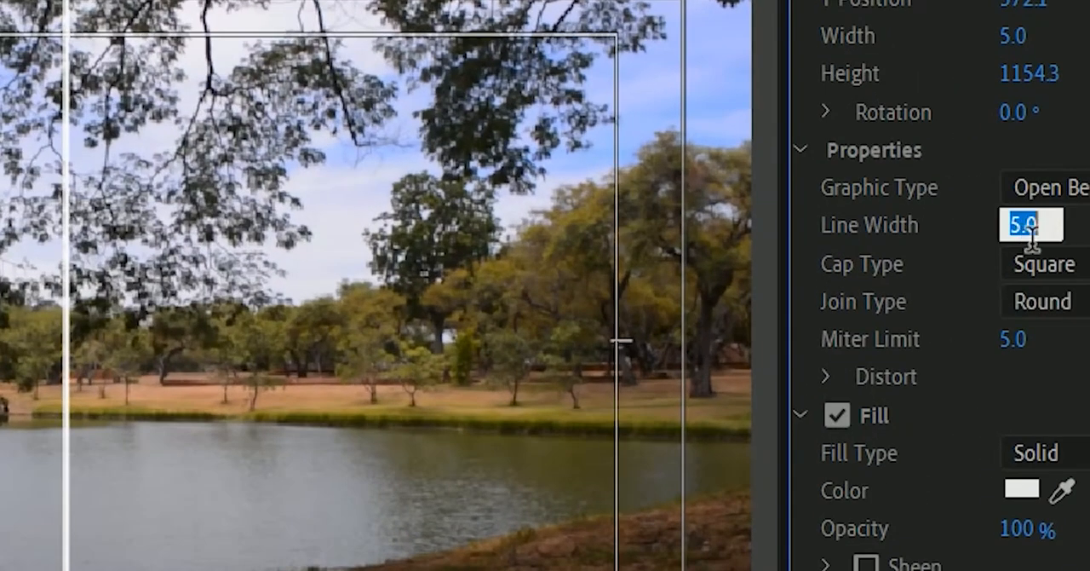
key(Up)
key(Up)
key(Up)
key(Up)
key(Up)
key(Up)
key(Up)
key(Up)
key(Up)
key(Up)
key(Up)
key(Up)
key(Up)
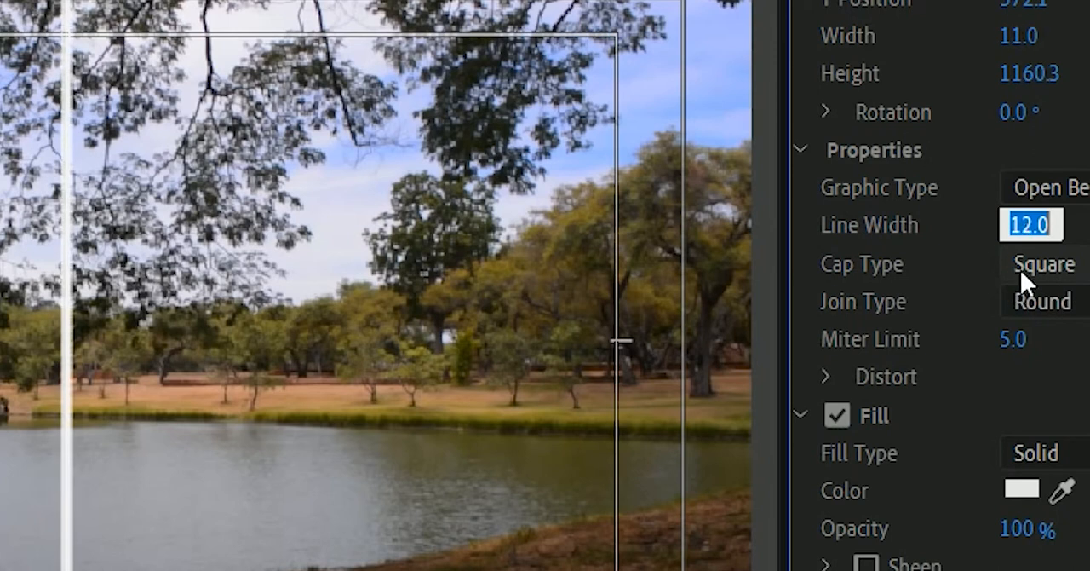
key(Up)
key(Up)
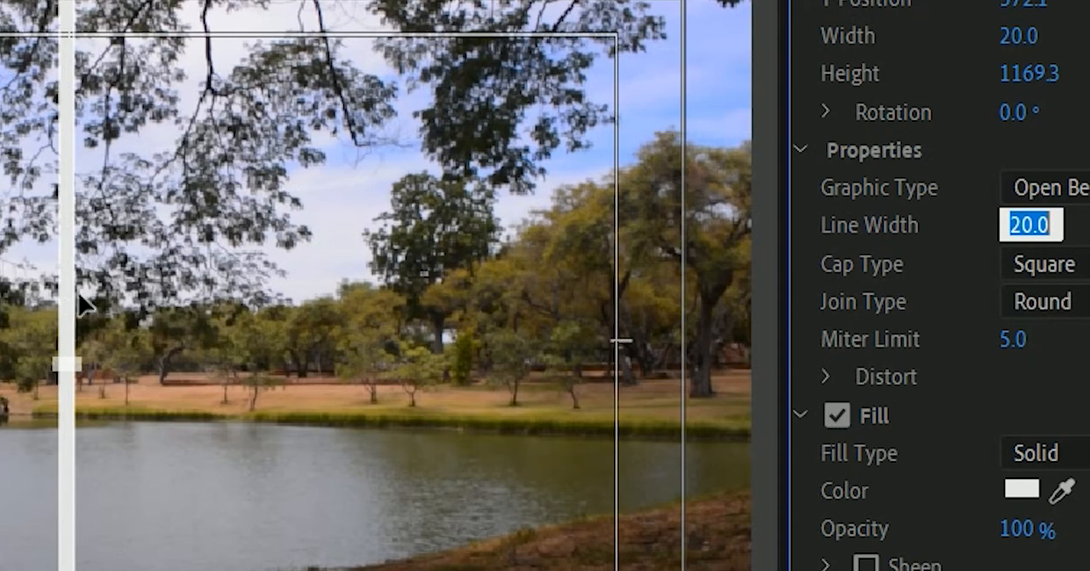
Step: Change the vertical line's fill color to black
scroll(852, 528, down, 1)
scroll(915, 555, down, 1)
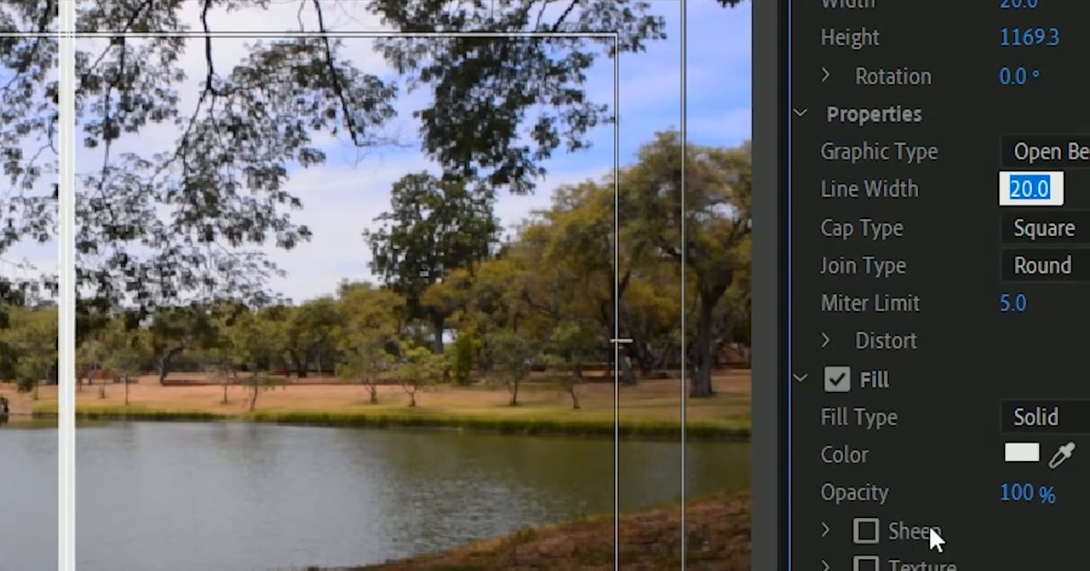
click(1020, 454)
drag(75, 342, 16, 282)
mouse_move(80, 509)
mouse_down()
mouse_move(95, 523)
mouse_move(20, 242)
mouse_move(0, 223)
mouse_up()
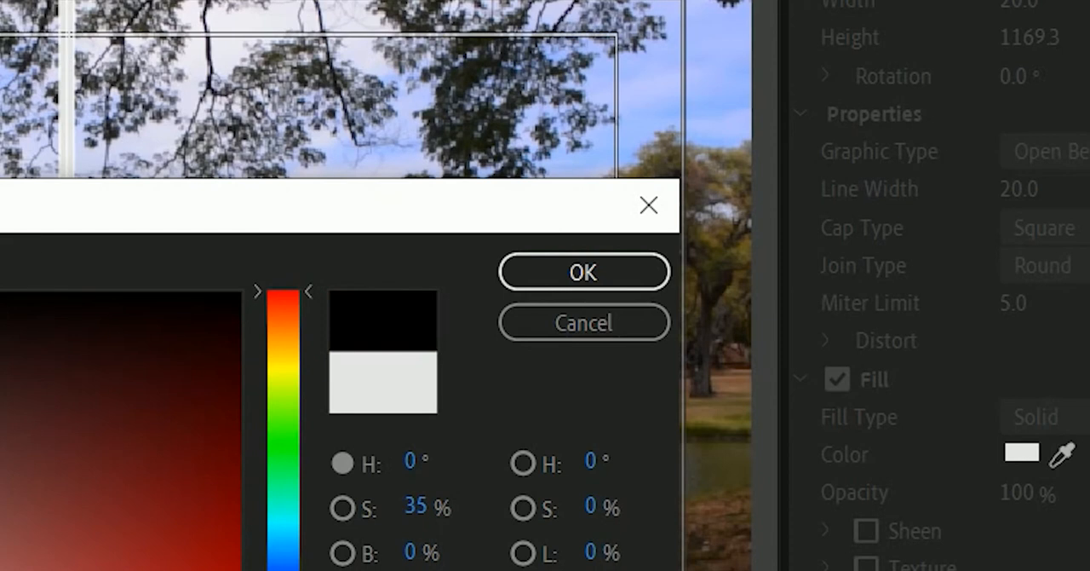
click(581, 272)
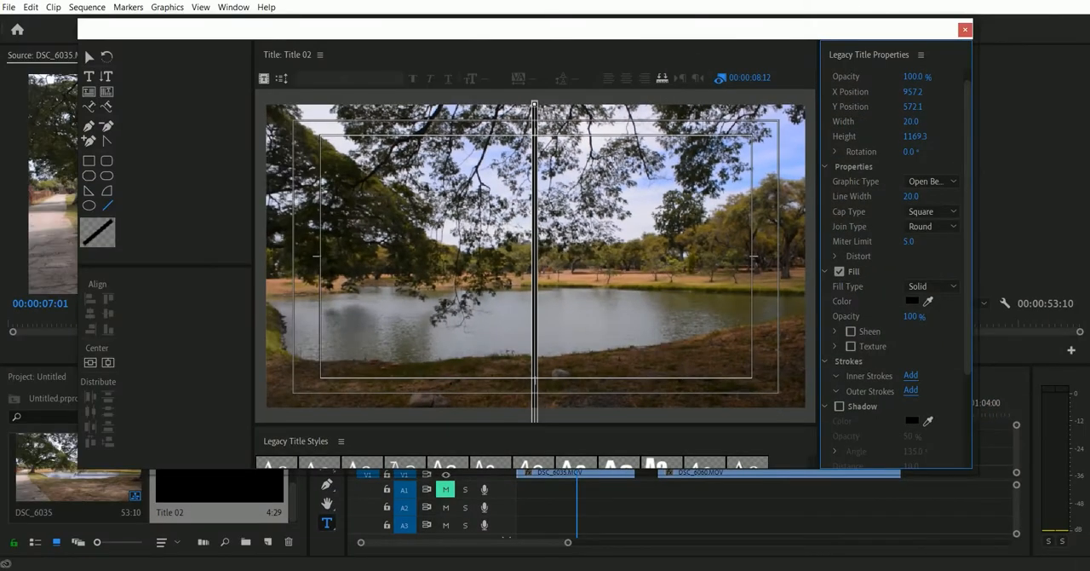
click(244, 198)
click(792, 387)
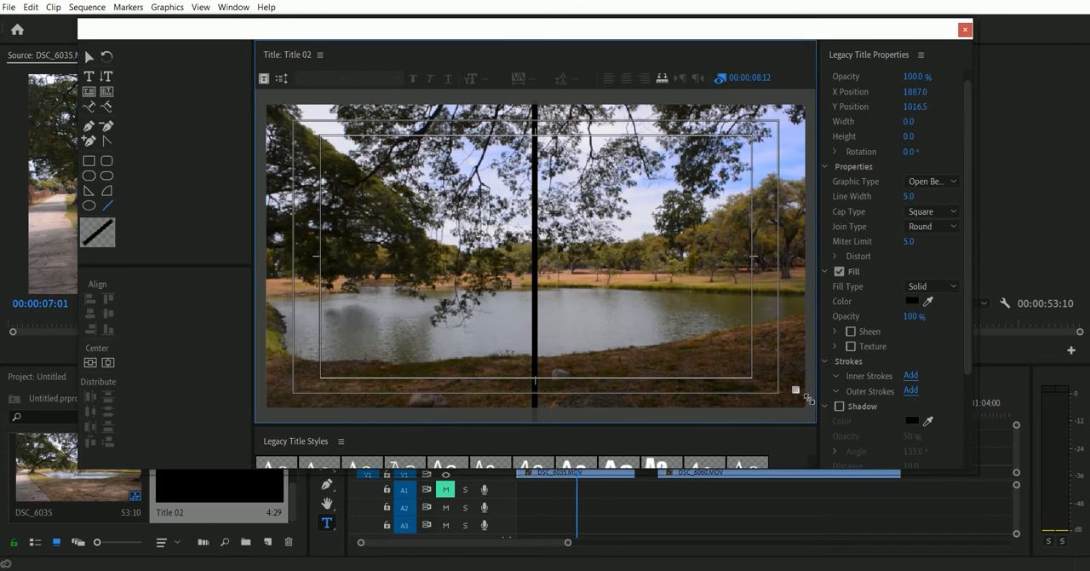
key(Delete)
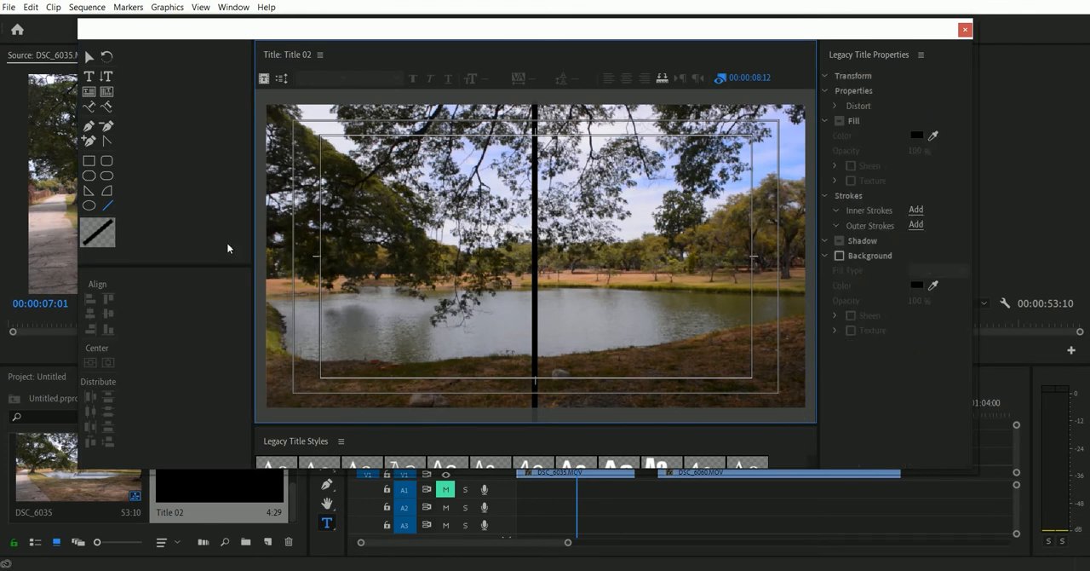
Step: Close the title editor and locate Title 02 among the project items
click(216, 167)
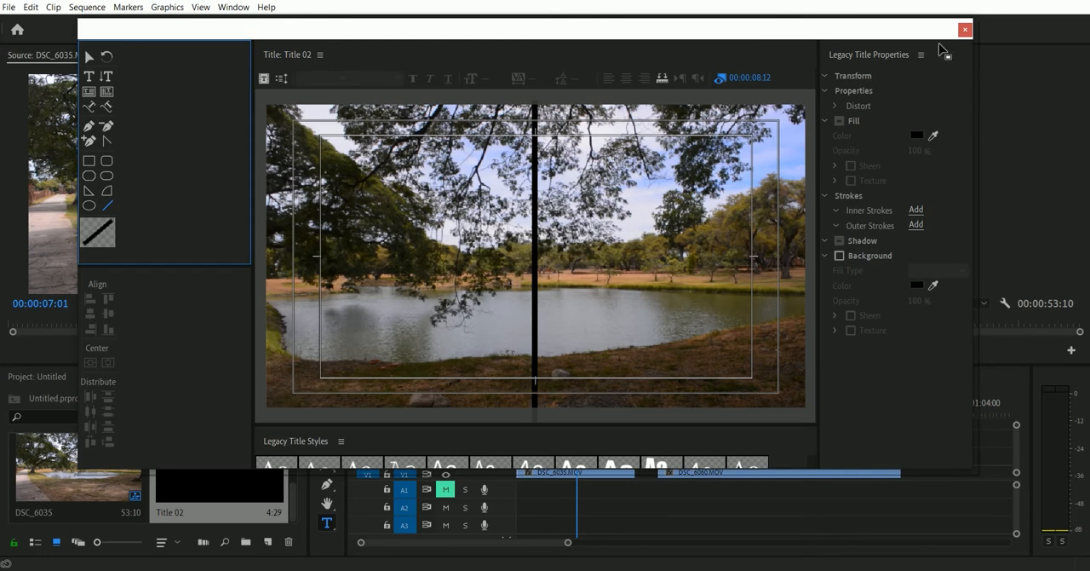
click(964, 29)
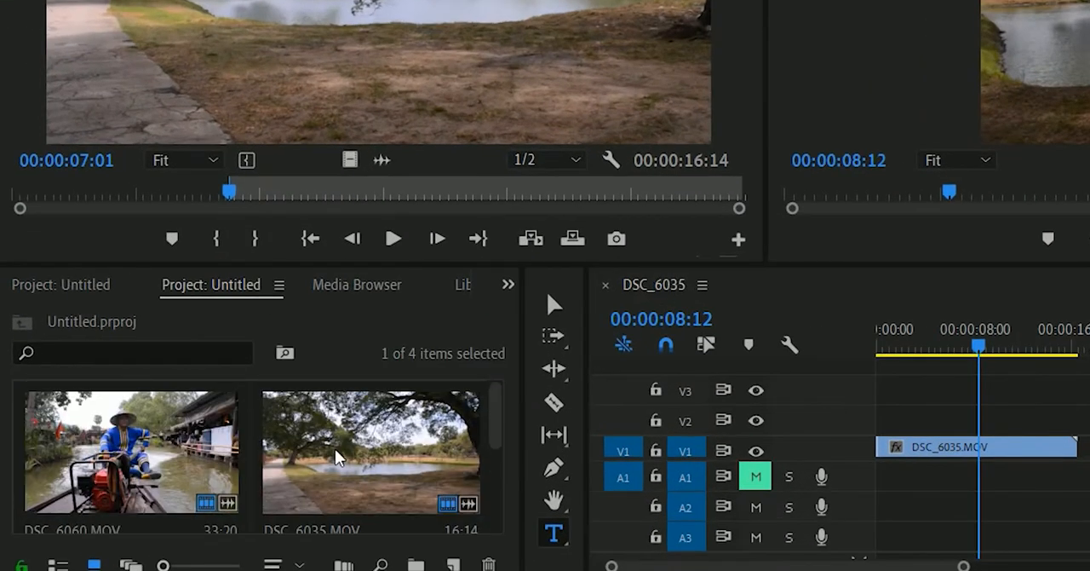
click(324, 450)
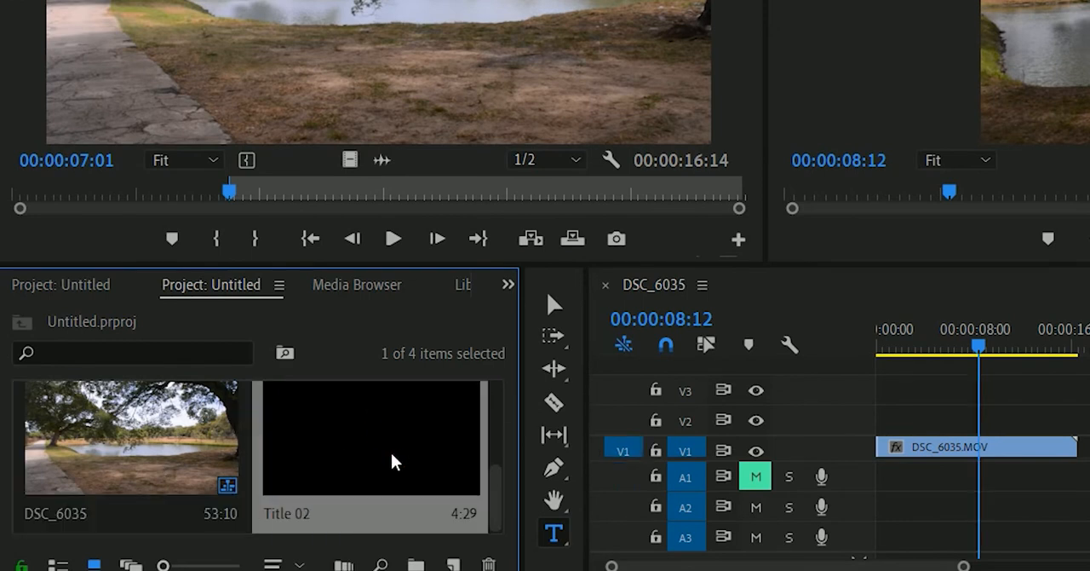
Step: Place Title 02 on track V2 at the sequence start, extend it to about 28 seconds, and return the playhead to 00:00:00:00
drag(358, 453, 867, 427)
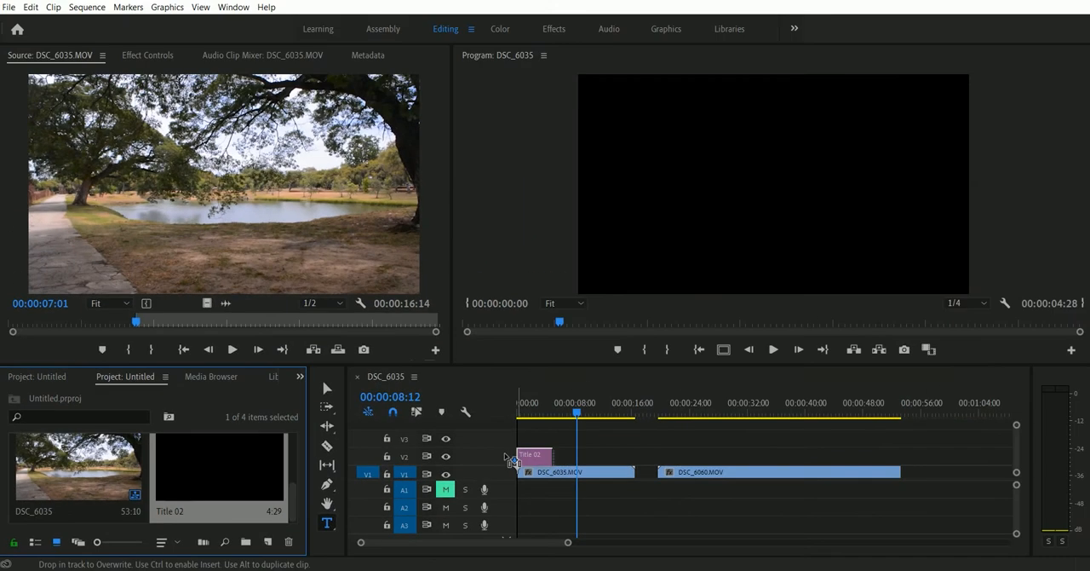
drag(511, 460, 513, 460)
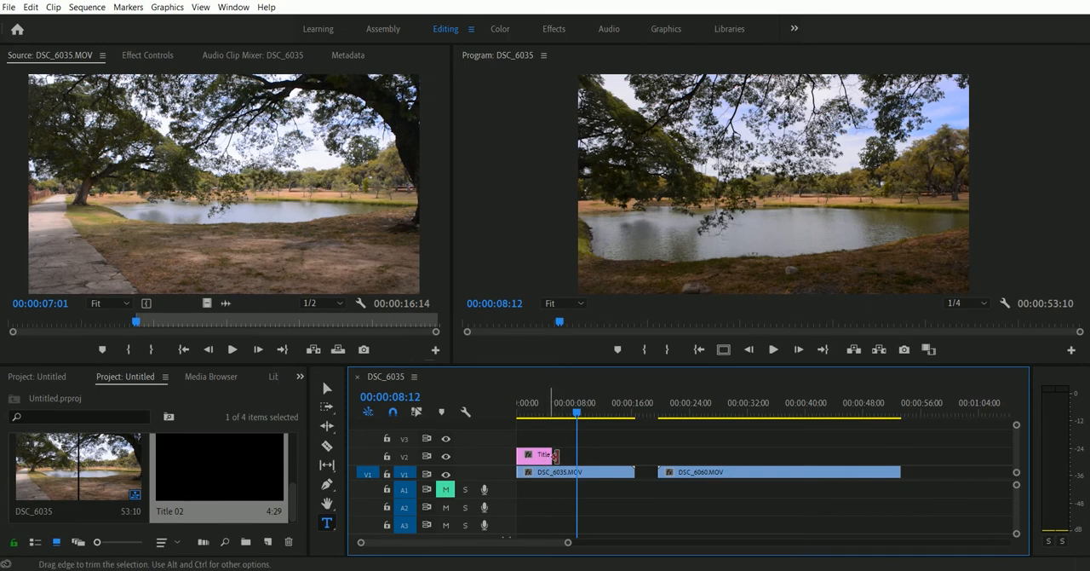
drag(551, 455, 727, 480)
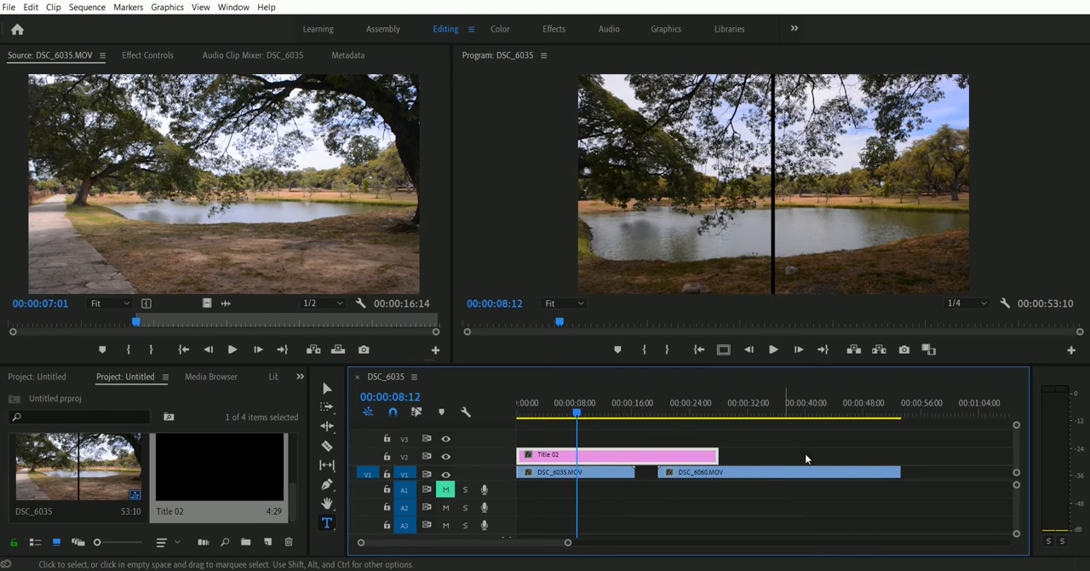
drag(582, 401, 574, 422)
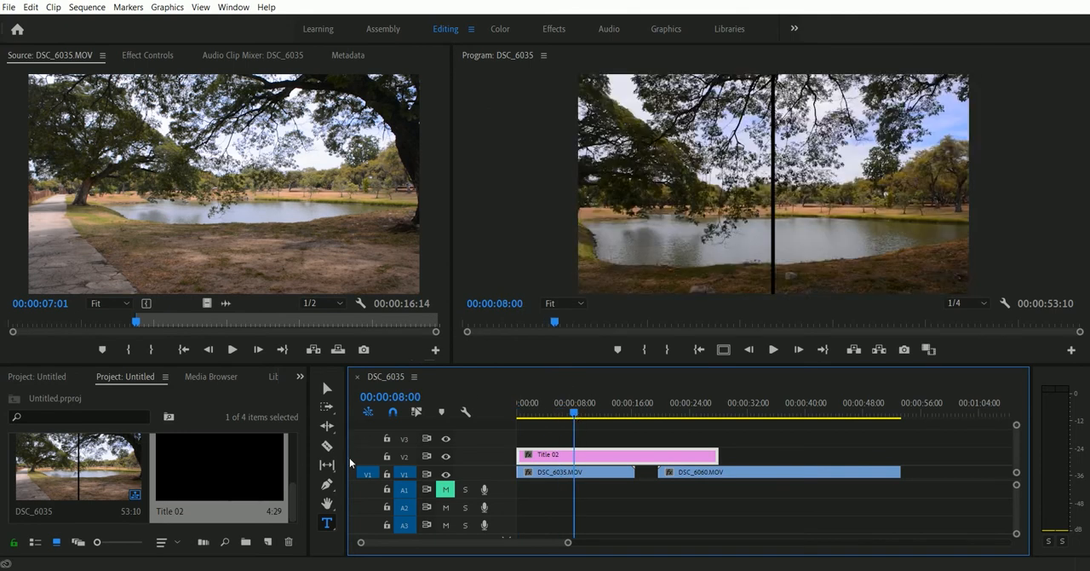
click(327, 388)
drag(569, 407, 510, 425)
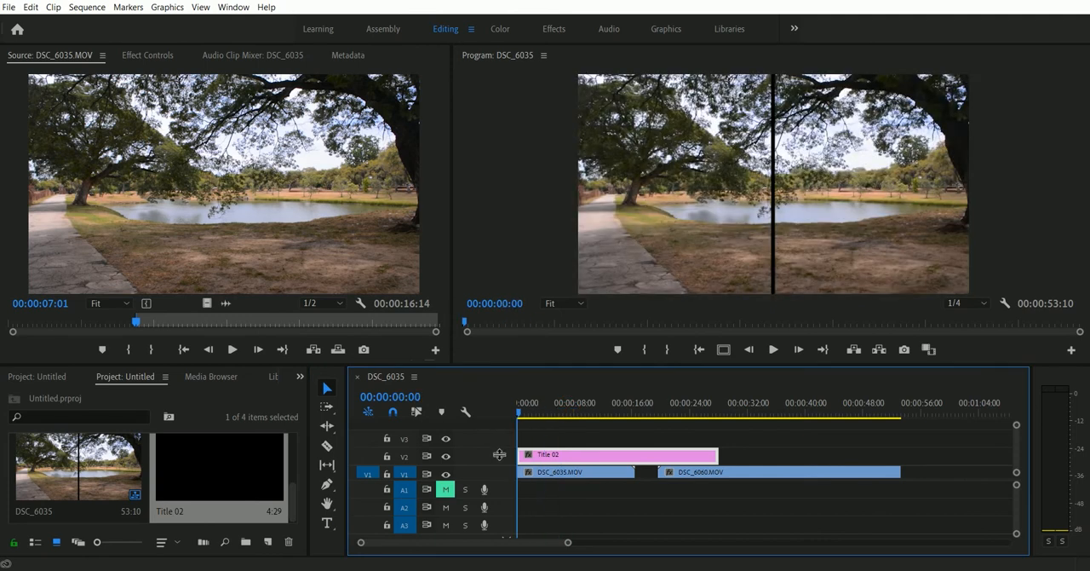
Step: Select the DSC_6035.MOV clip in the sequence and save the project
click(571, 474)
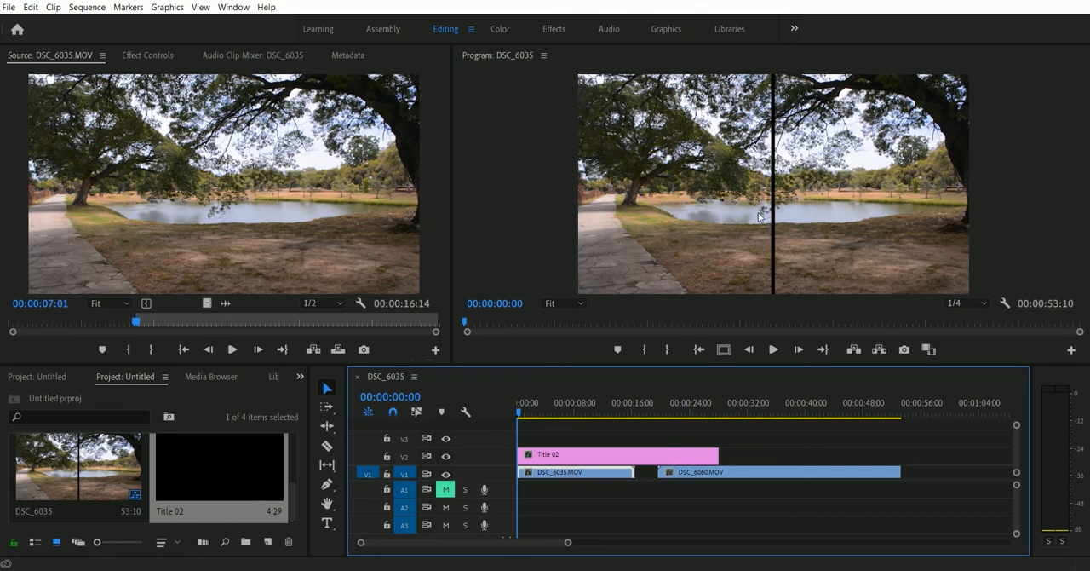
key(ctrl+s)
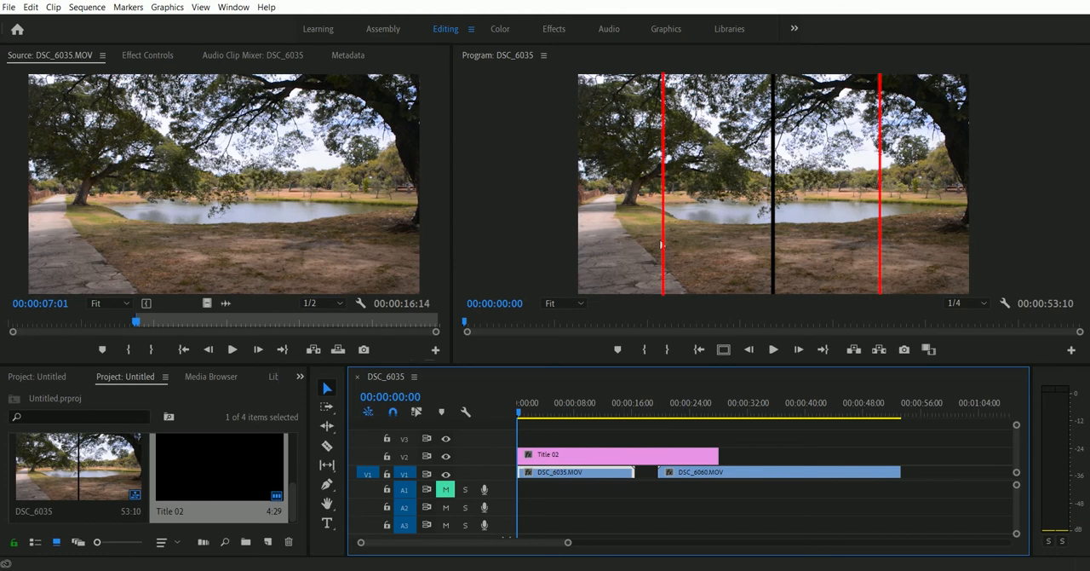
click(653, 294)
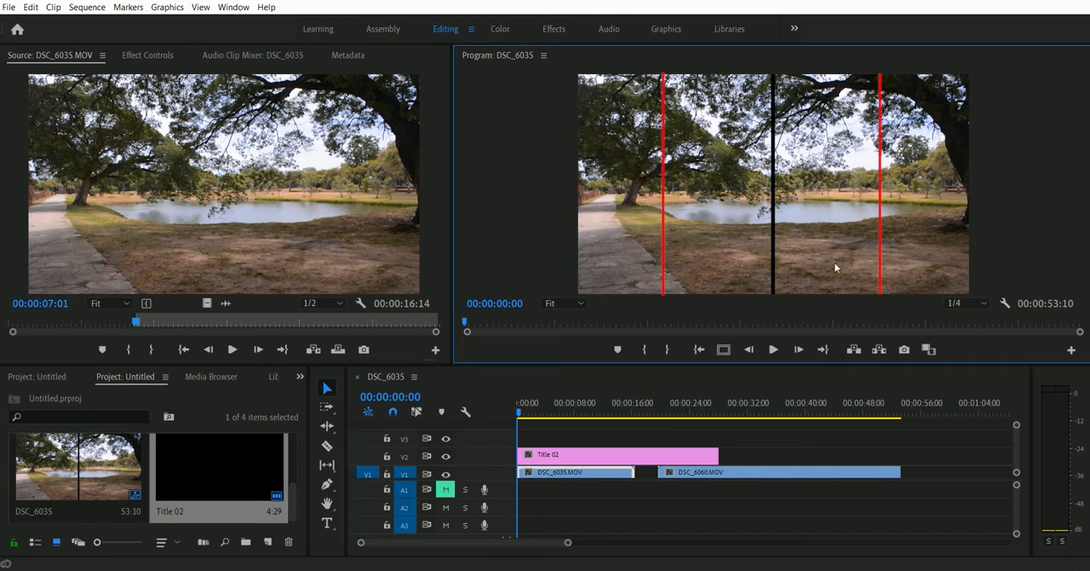
Step: Search the effects library for "crop"
click(300, 380)
click(347, 231)
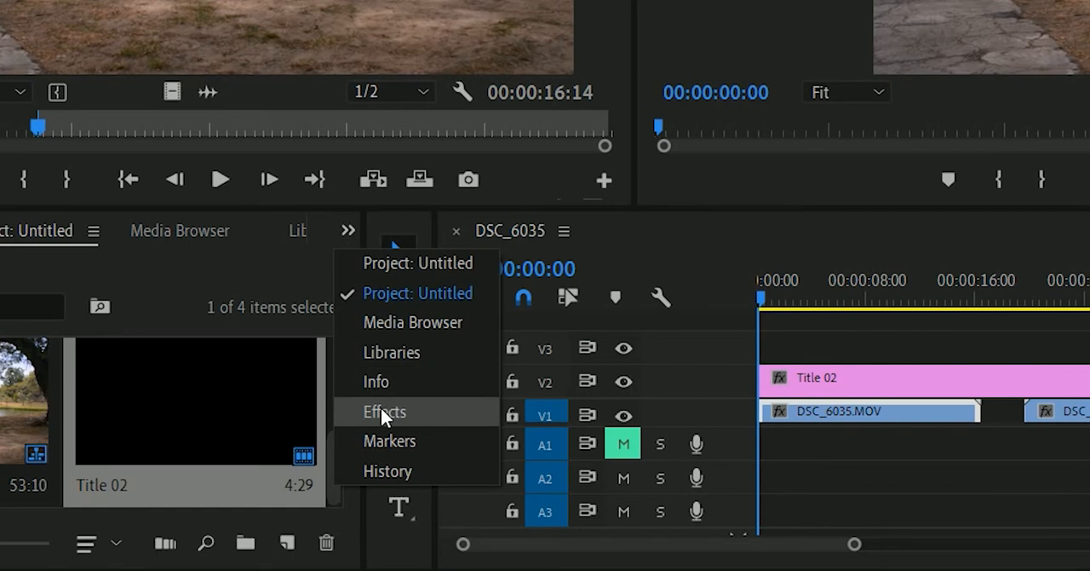
click(383, 413)
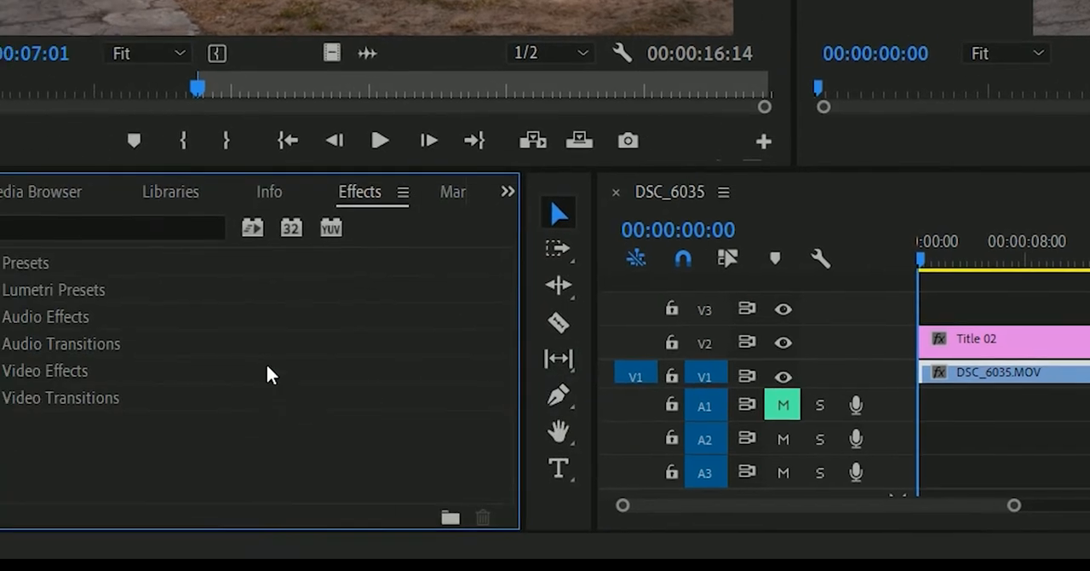
click(88, 216)
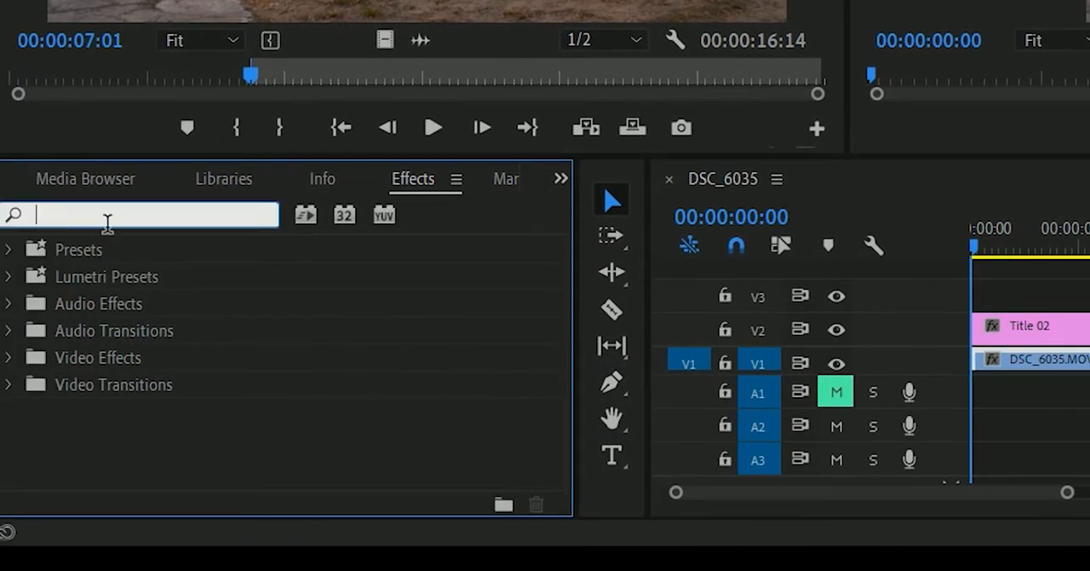
text(crop)
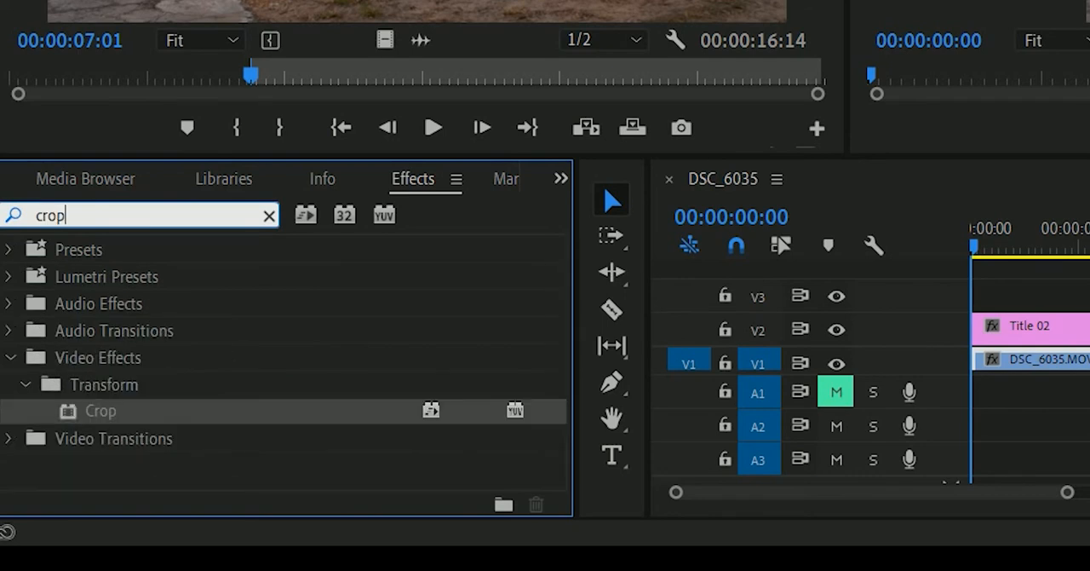
Step: Apply the Crop video effect to both DSC_6035.MOV and DSC_6060.MOV in the sequence
click(113, 414)
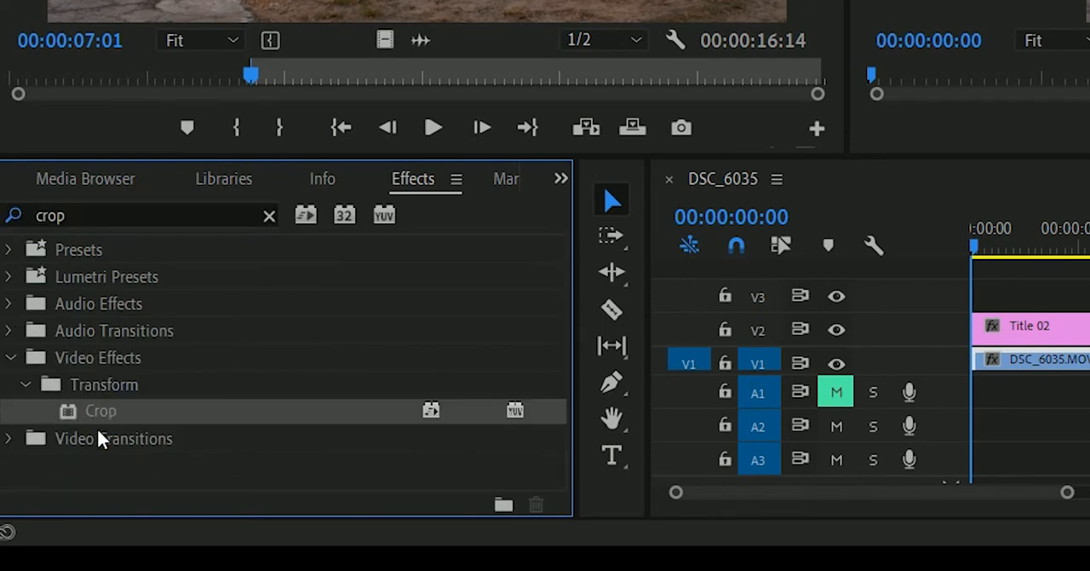
drag(115, 413, 1055, 388)
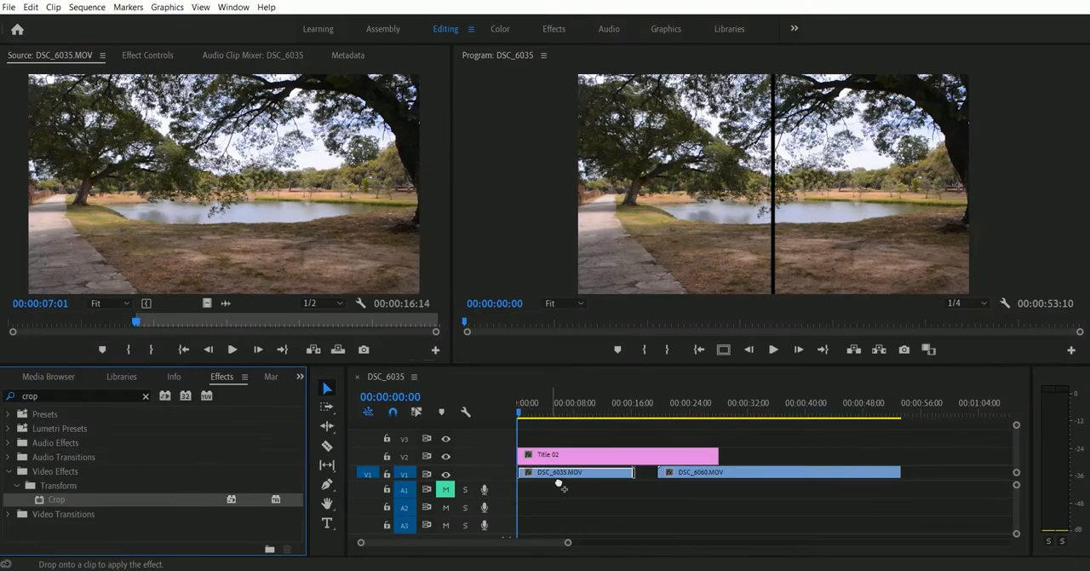
drag(563, 487, 562, 482)
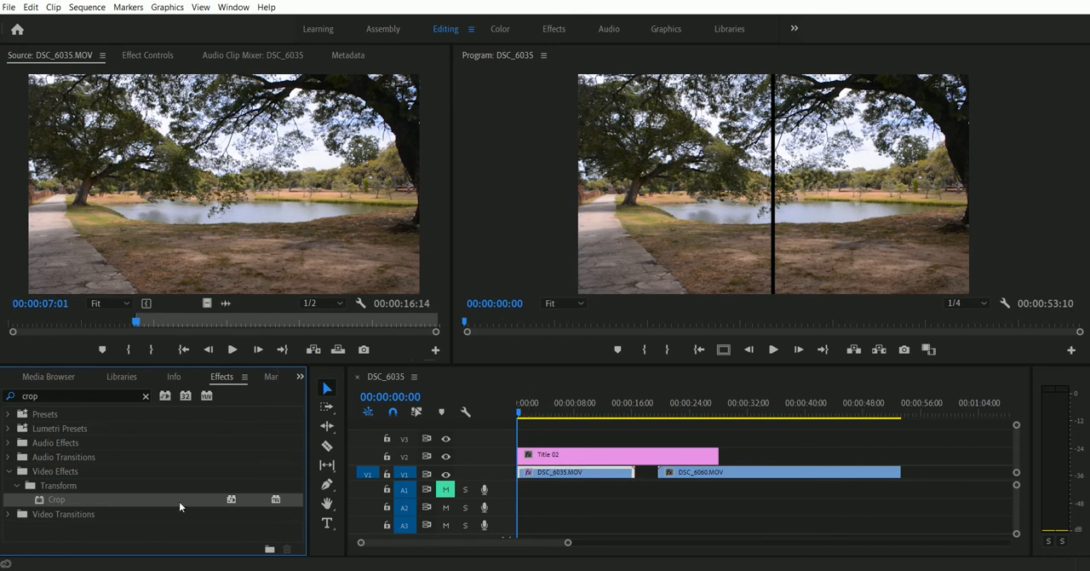
drag(179, 503, 731, 483)
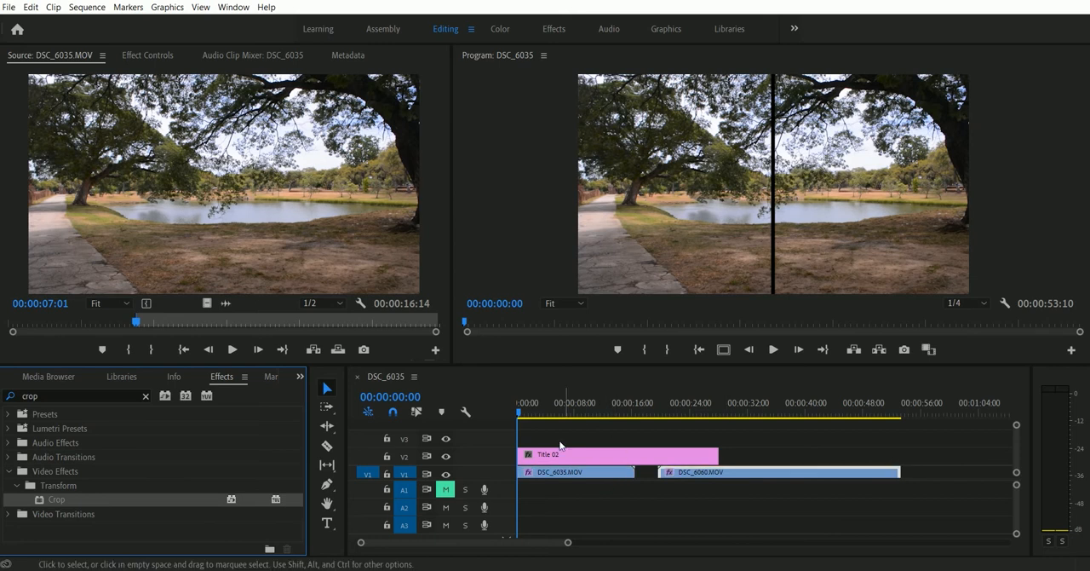
Step: Show the Crop settings of DSC_6035.MOV and crop it 22% on the left and 17% on the right
click(543, 475)
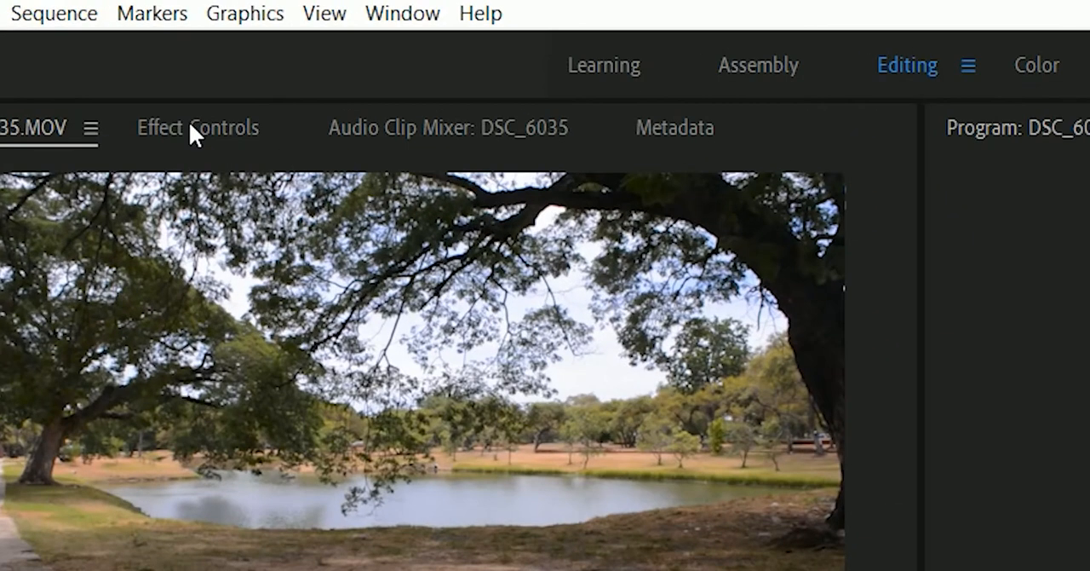
click(189, 124)
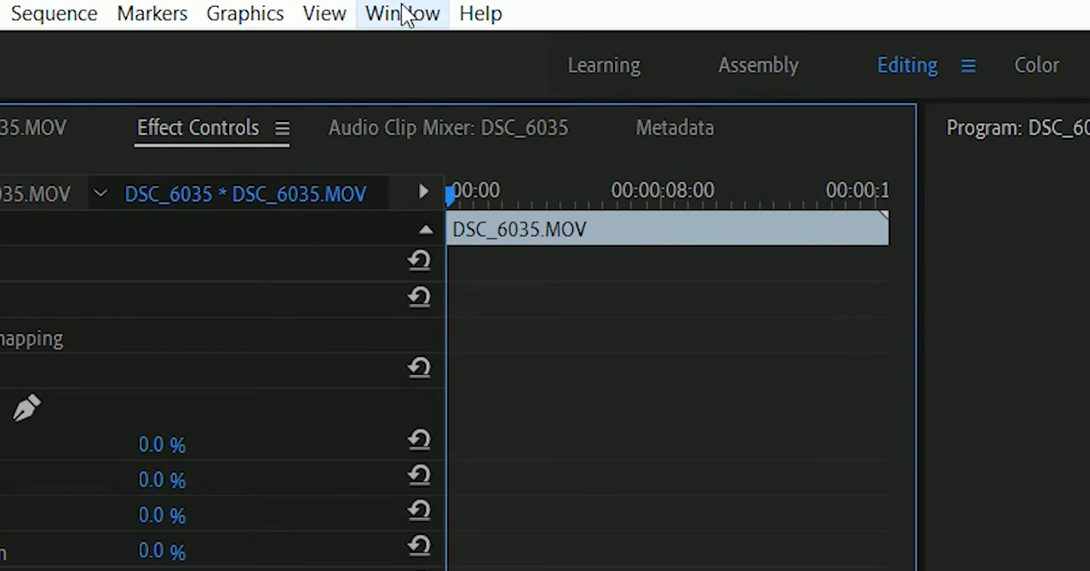
click(405, 15)
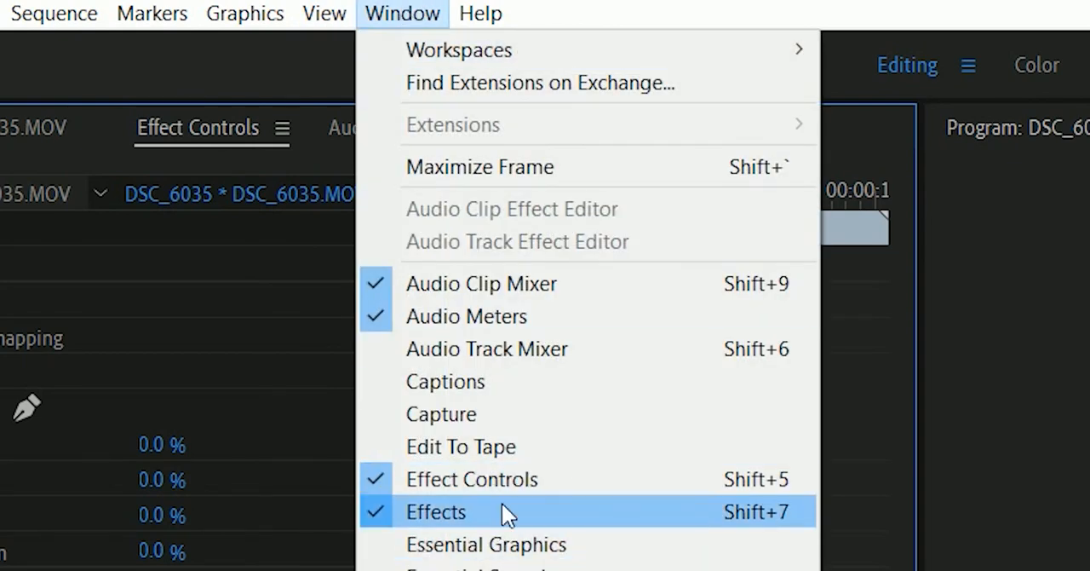
click(514, 482)
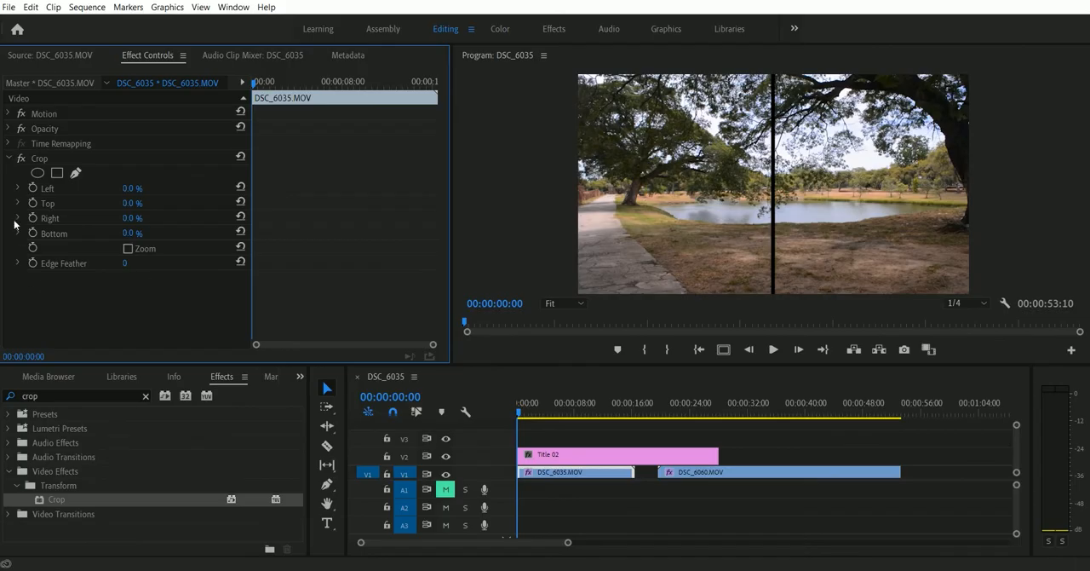
click(9, 158)
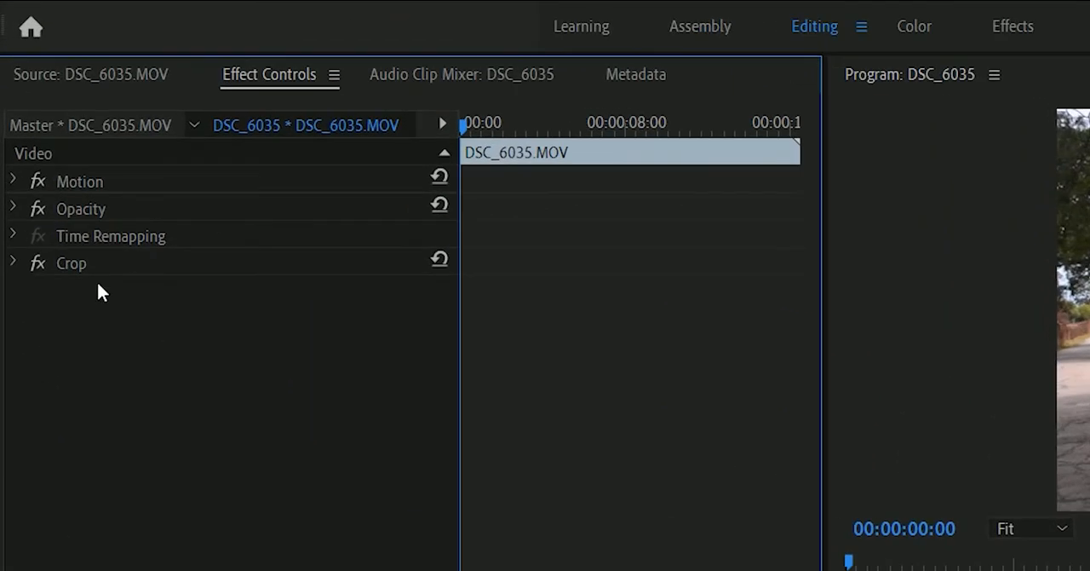
click(13, 263)
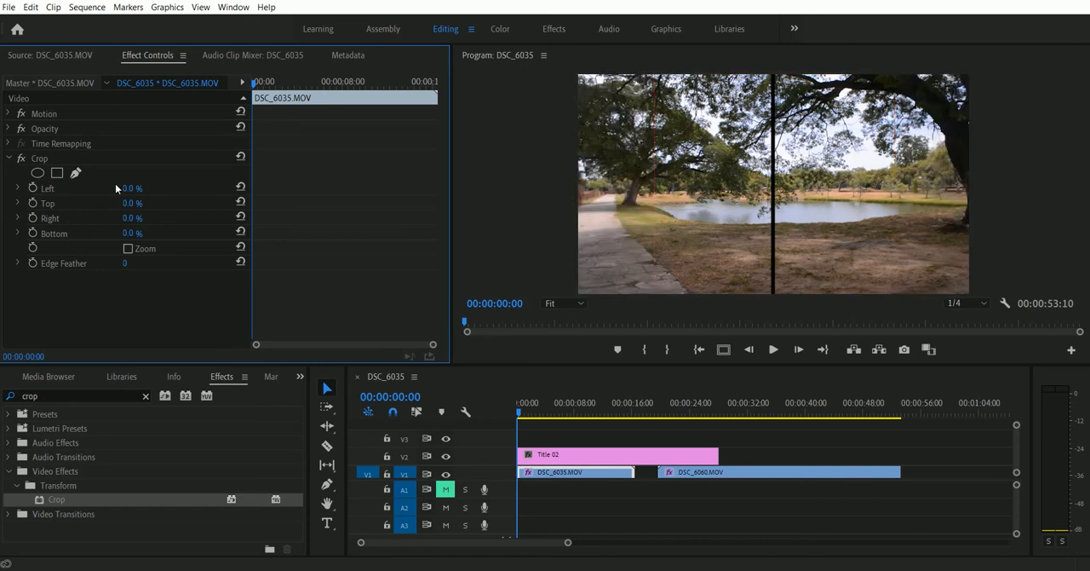
mouse_move(241, 223)
mouse_down()
mouse_move(288, 223)
mouse_move(259, 223)
mouse_up()
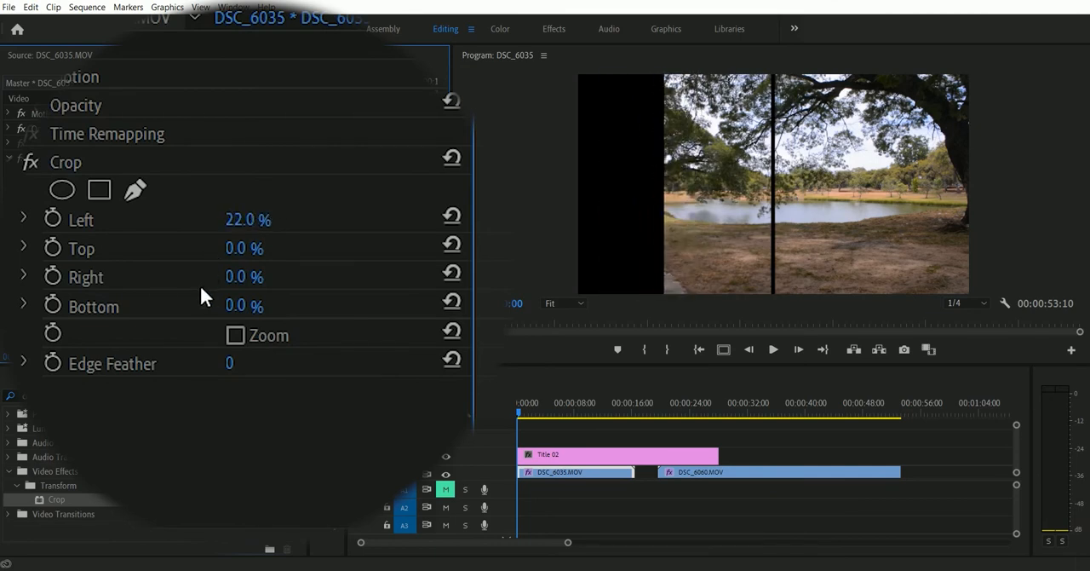
mouse_move(247, 277)
mouse_down()
mouse_move(289, 276)
mouse_move(248, 276)
mouse_move(262, 277)
mouse_up()
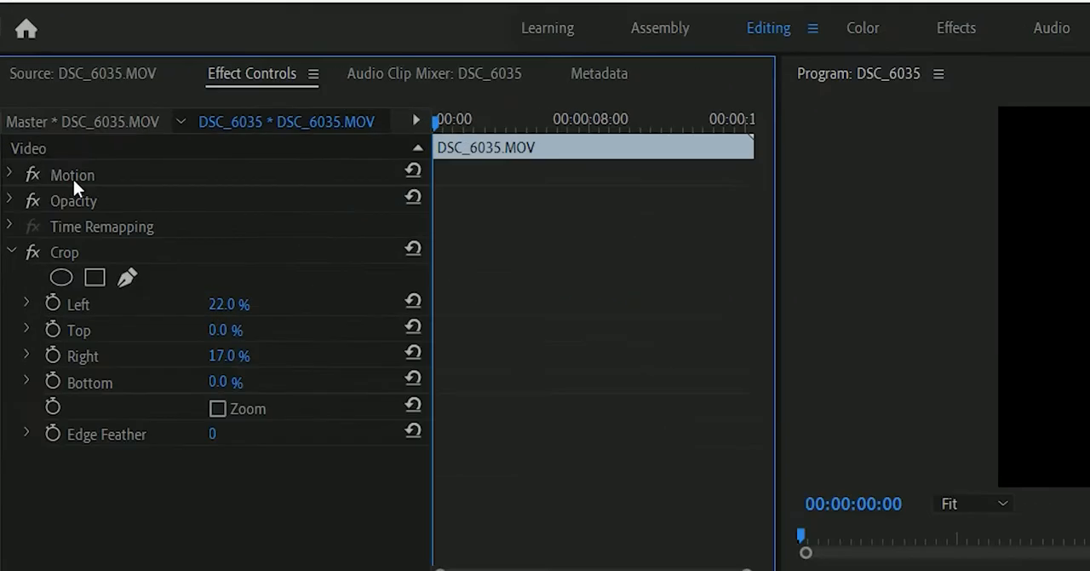
Step: Reposition the cropped DSC_6035.MOV picture leftward until its cropped edge meets the frame's left border
click(45, 114)
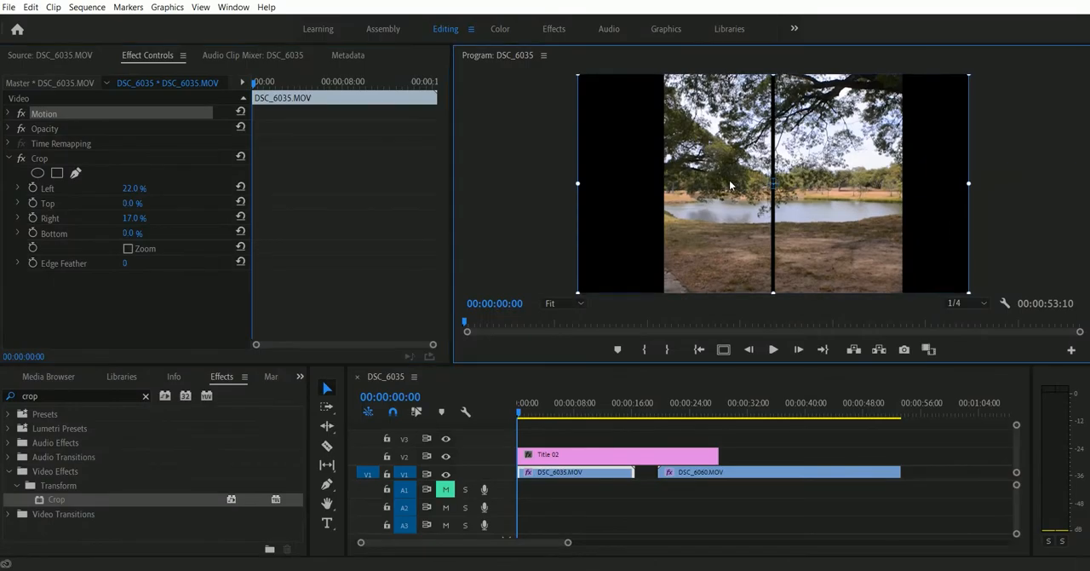
drag(828, 238, 749, 211)
mouse_move(641, 183)
mouse_down()
mouse_move(655, 180)
mouse_move(642, 182)
mouse_up()
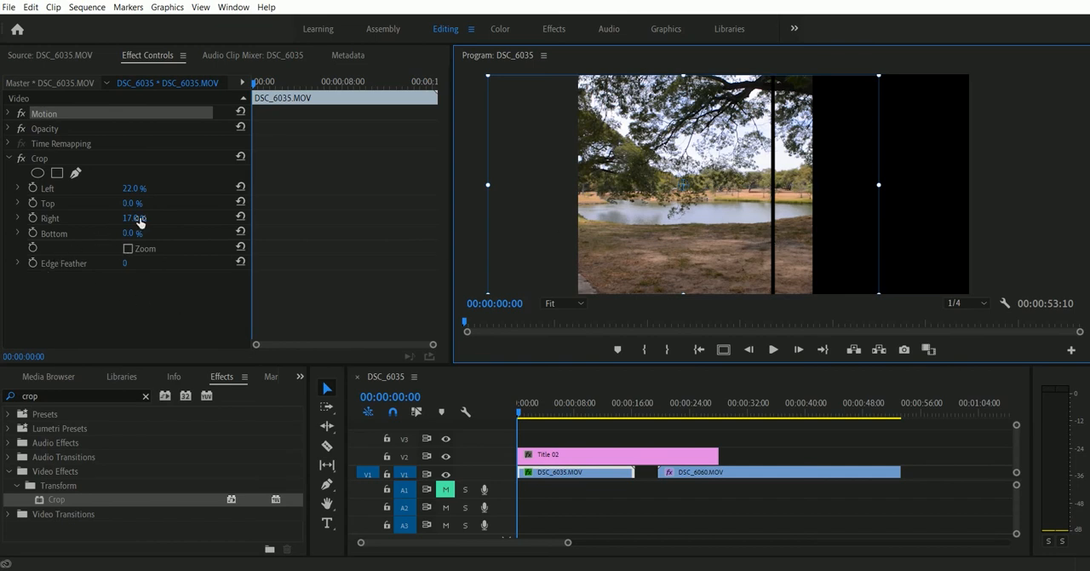
Step: Set the right crop of DSC_6035.MOV to 27% so the picture ends at the black divider line
click(237, 274)
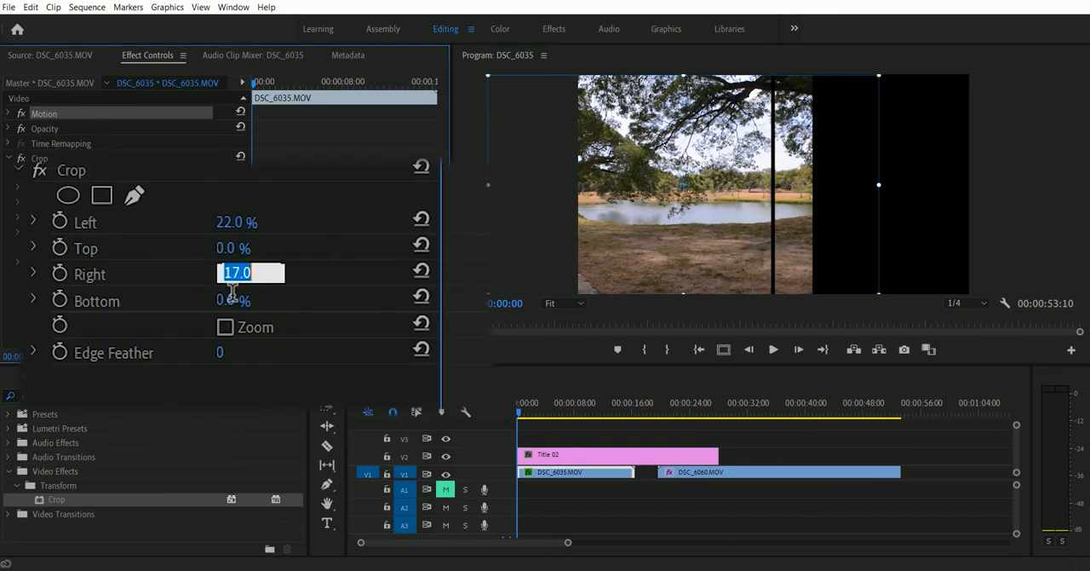
key(Up)
key(Up)
key(Up)
key(Up)
key(Up)
key(Up)
key(Up)
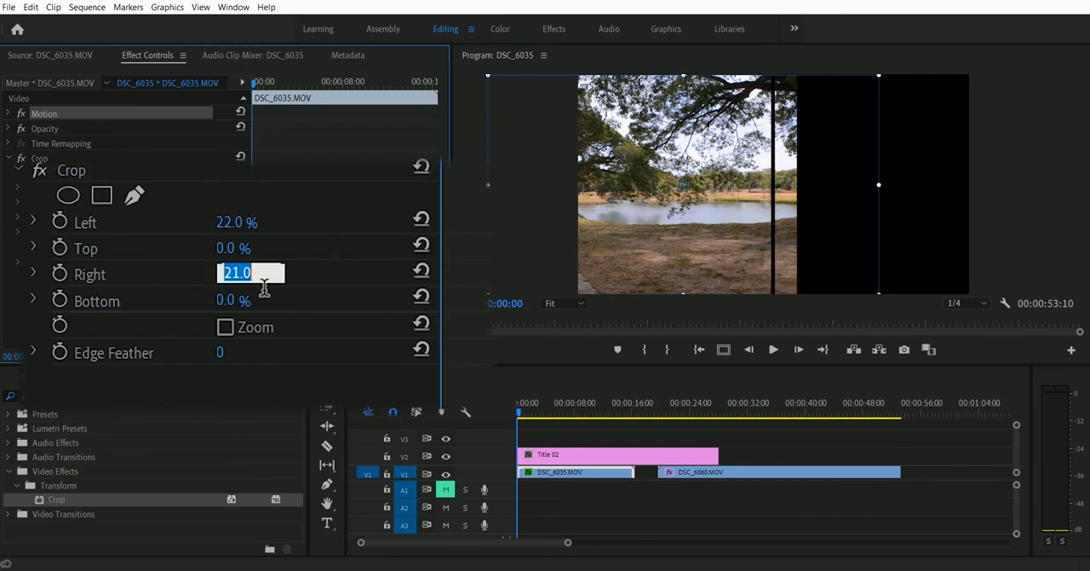
key(Up)
key(Up)
key(Up)
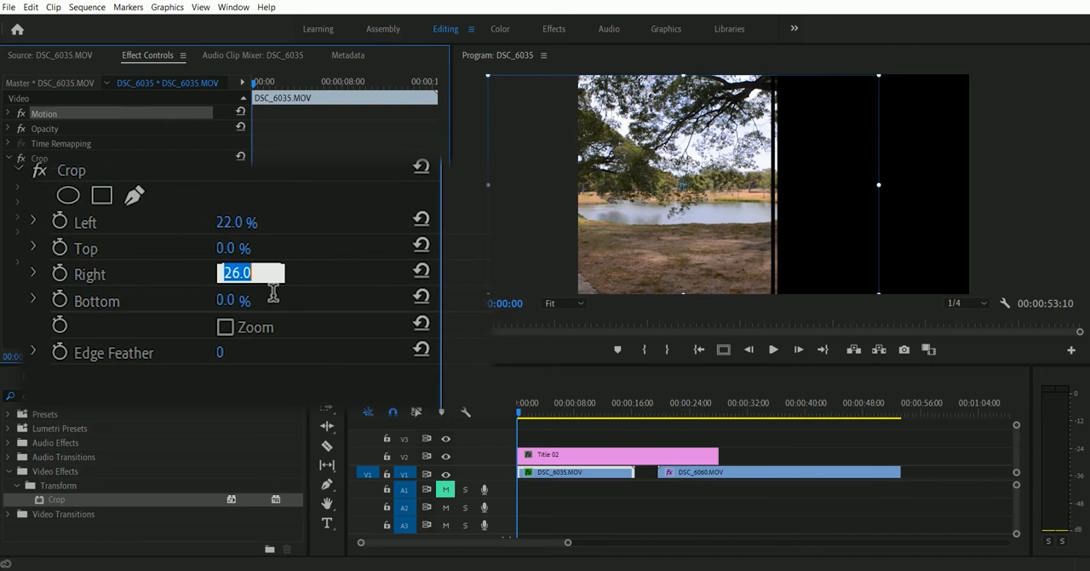
key(Up)
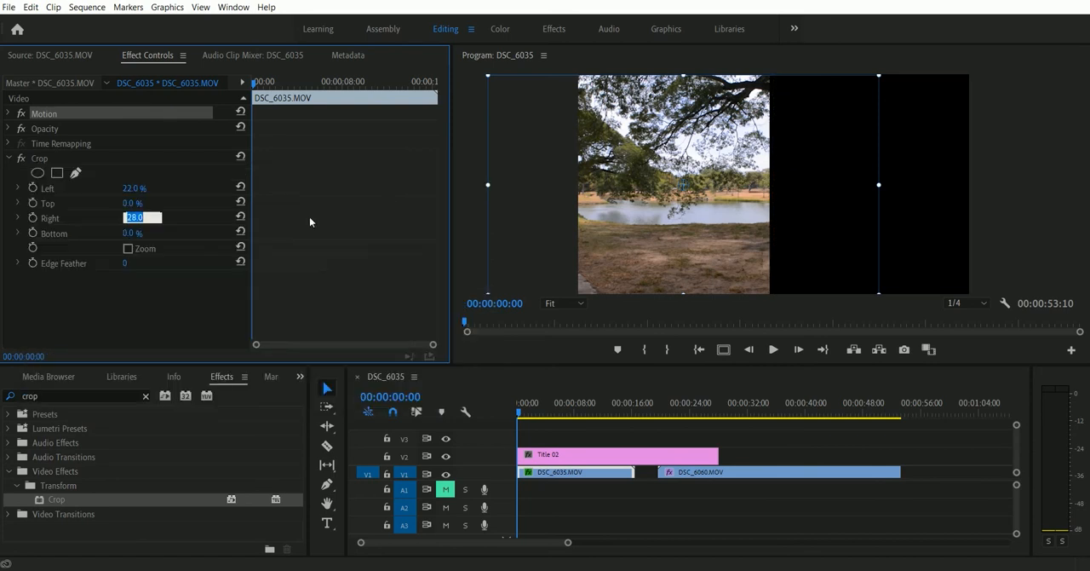
key(Down)
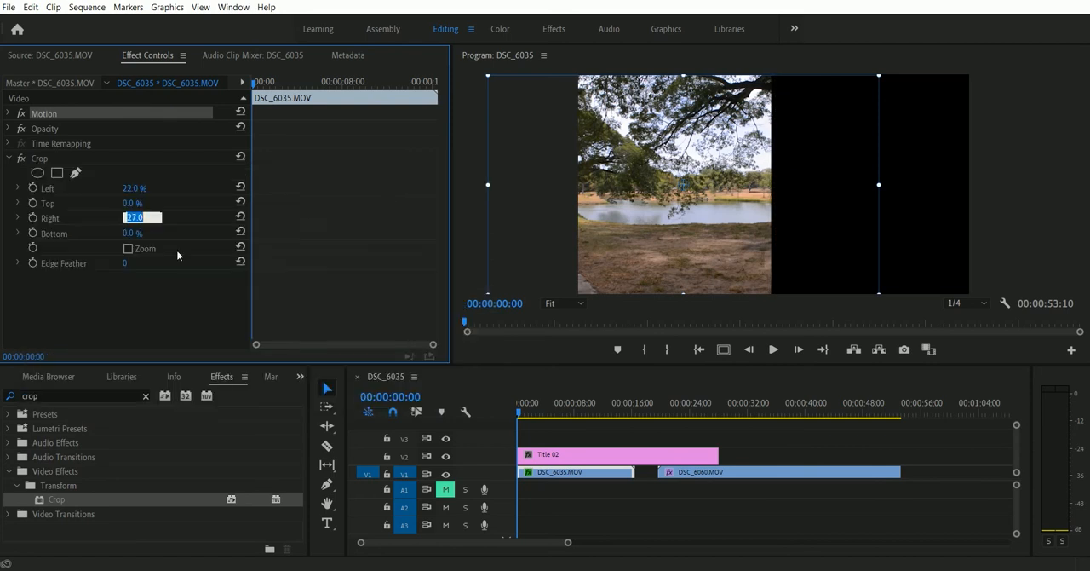
click(513, 205)
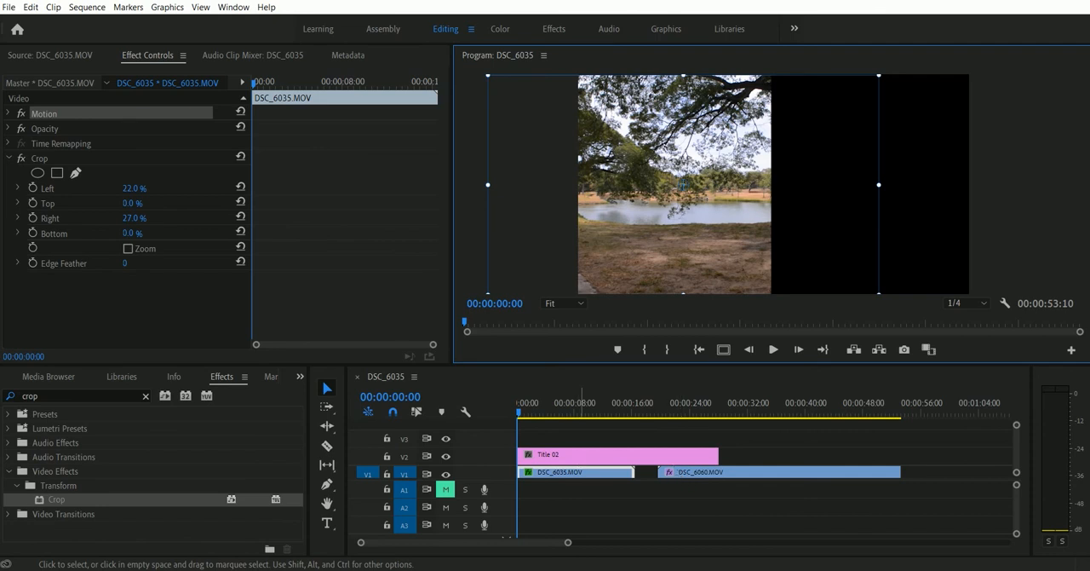
Step: Stack DSC_6060.MOV on track V2 and Title 02 on V3 from the sequence start, and briefly play the result
click(560, 457)
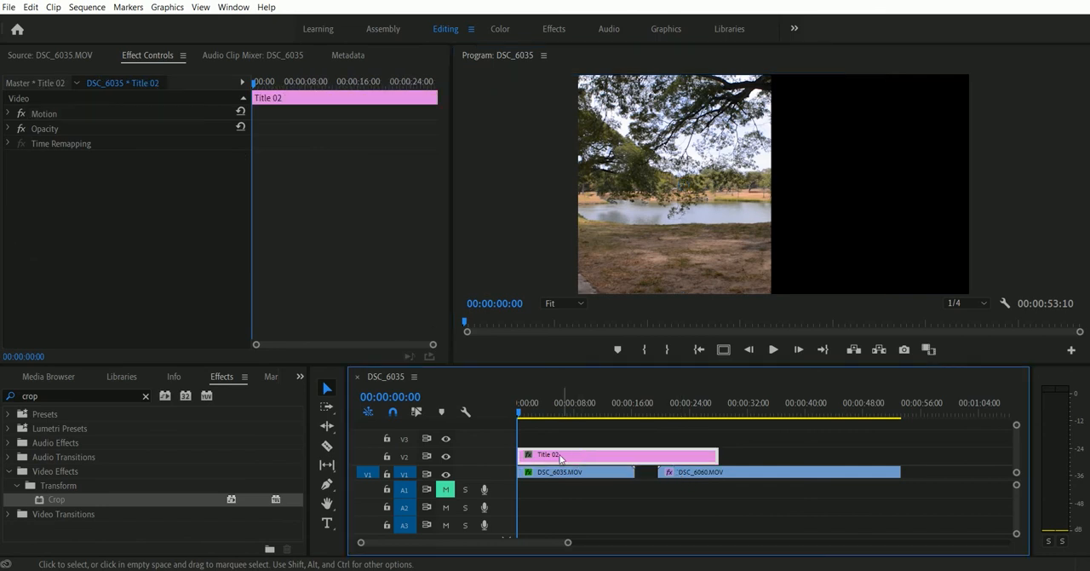
click(554, 412)
drag(537, 457, 542, 438)
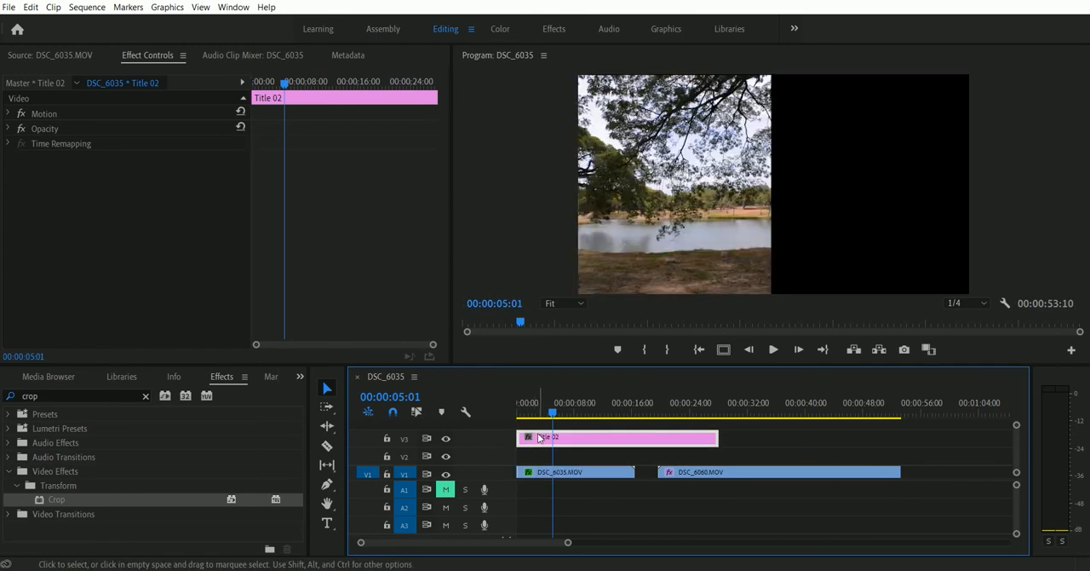
drag(670, 475, 529, 460)
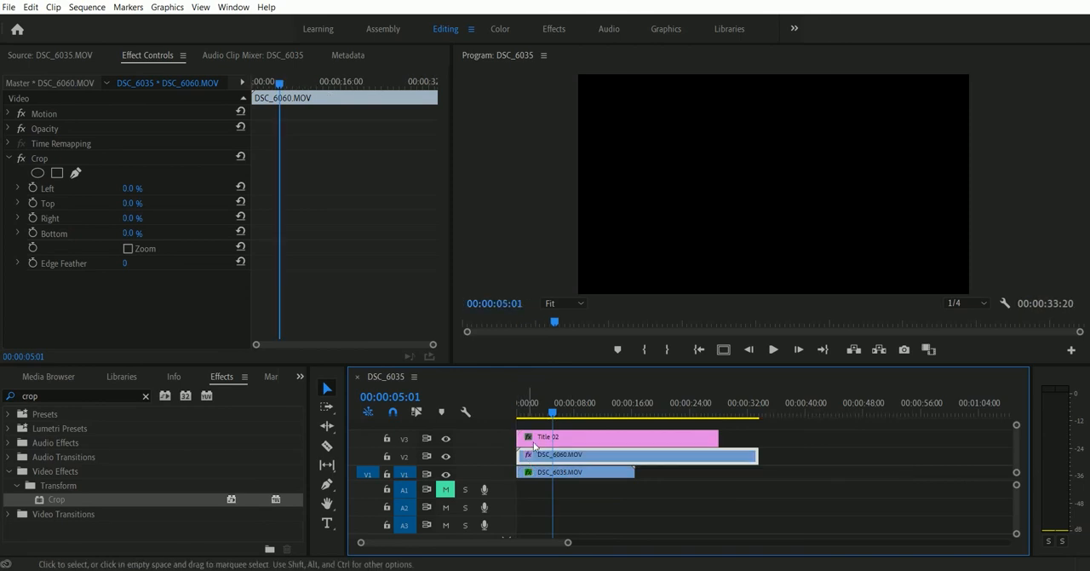
key(space)
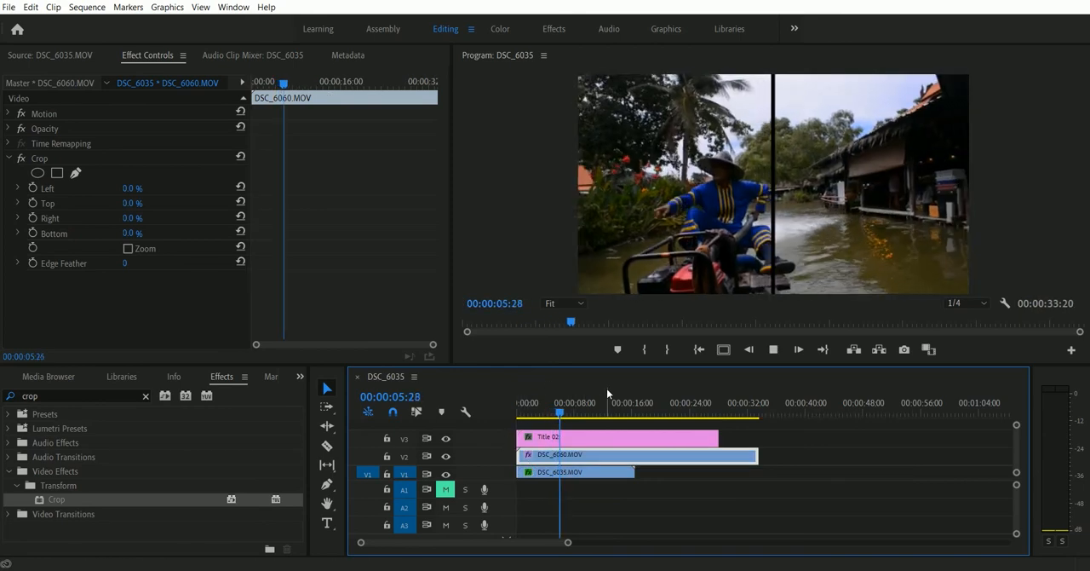
key(space)
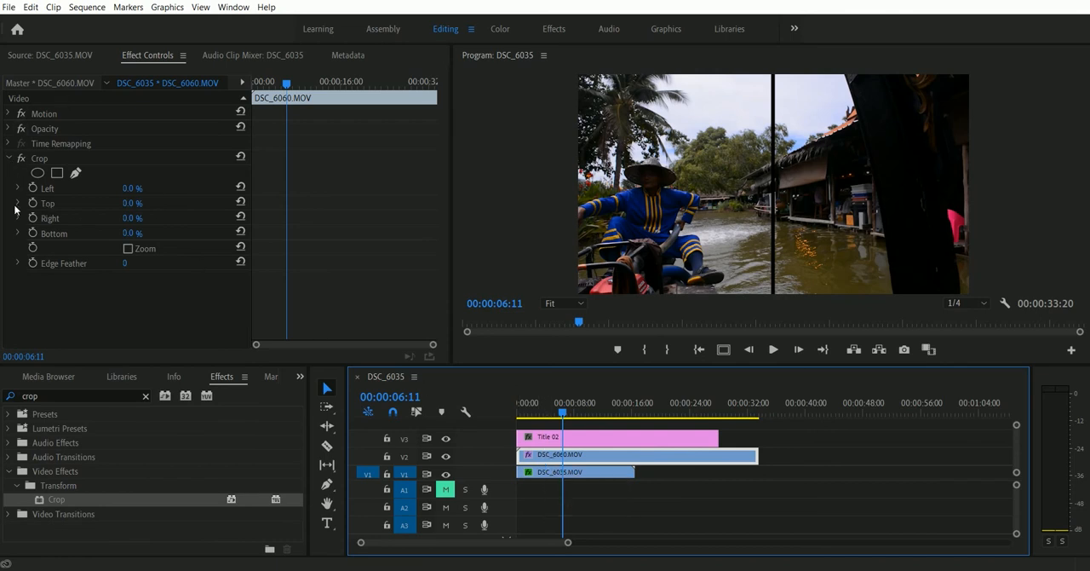
Step: Show the Crop settings of DSC_6060.MOV and crop it 51% on the right
click(9, 158)
click(9, 158)
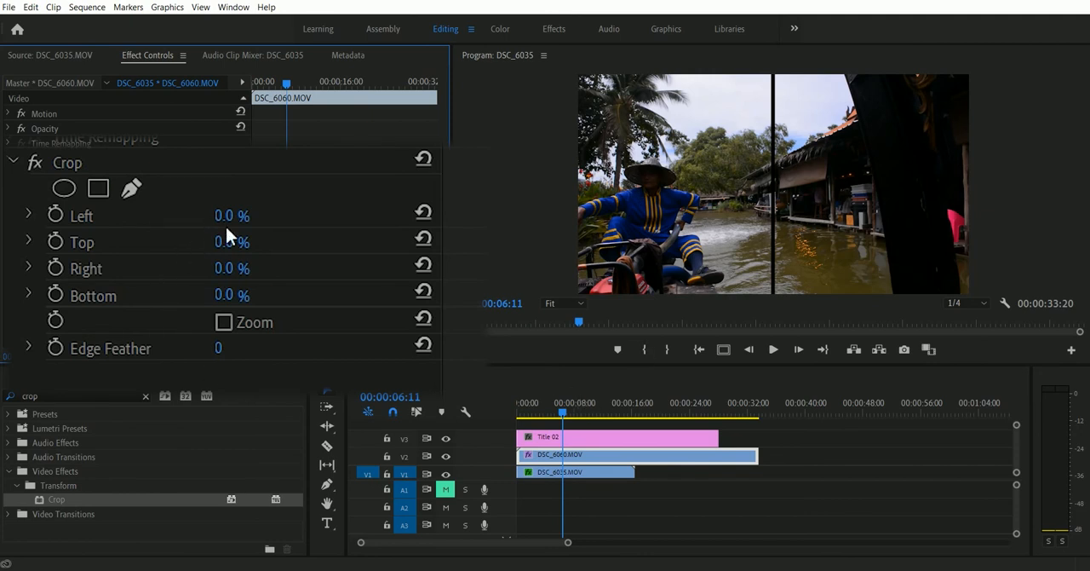
drag(225, 269, 269, 269)
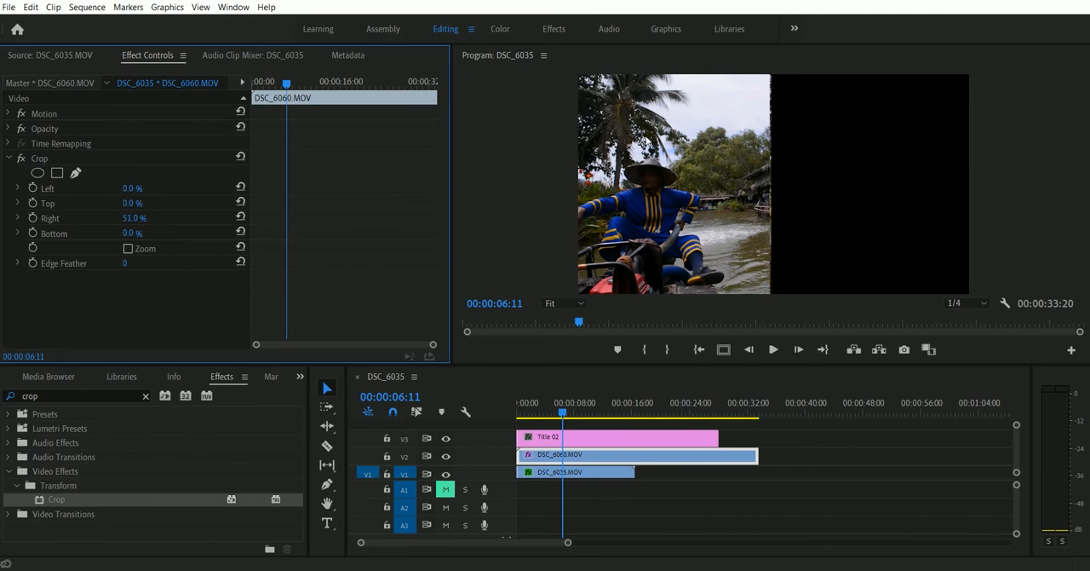
Step: Reposition the cropped DSC_6060.MOV picture rightward until its left edge meets the black divider line
click(556, 460)
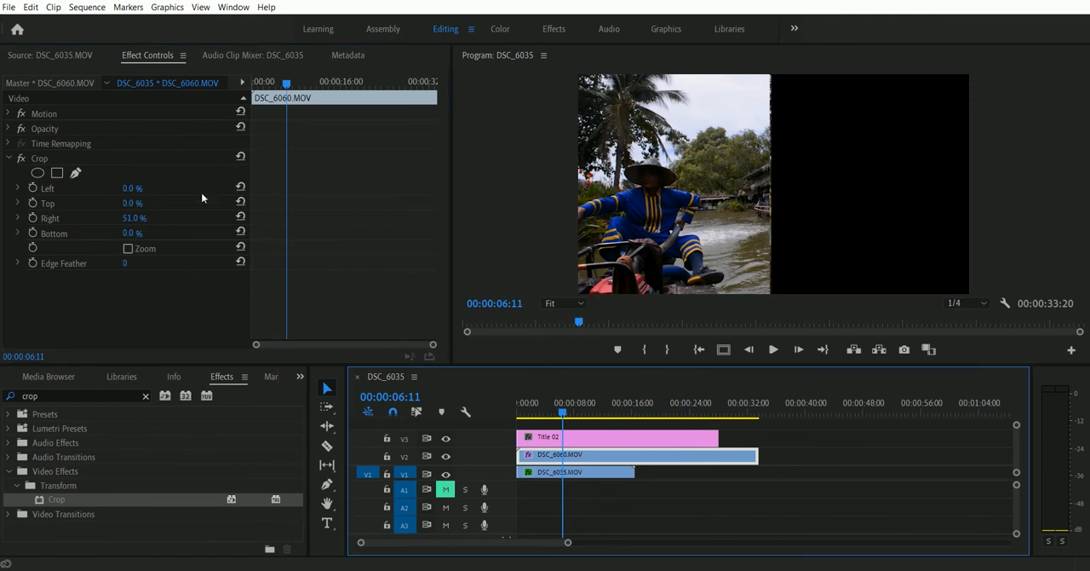
click(72, 109)
drag(652, 179, 846, 177)
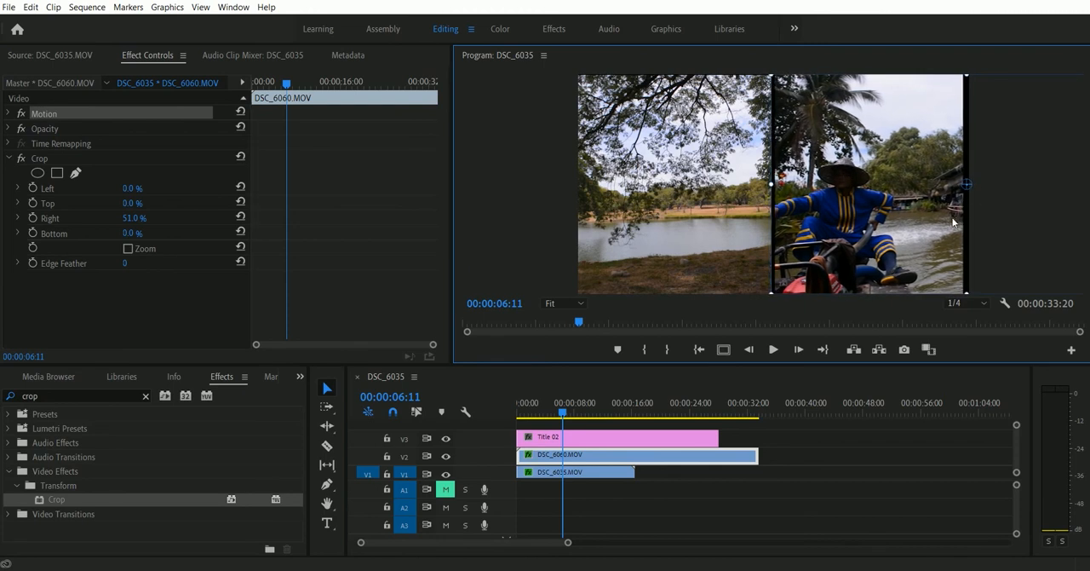
Step: Set the right crop of DSC_6060.MOV to 42% so the picture fills the frame's right half, and briefly play the result
click(121, 218)
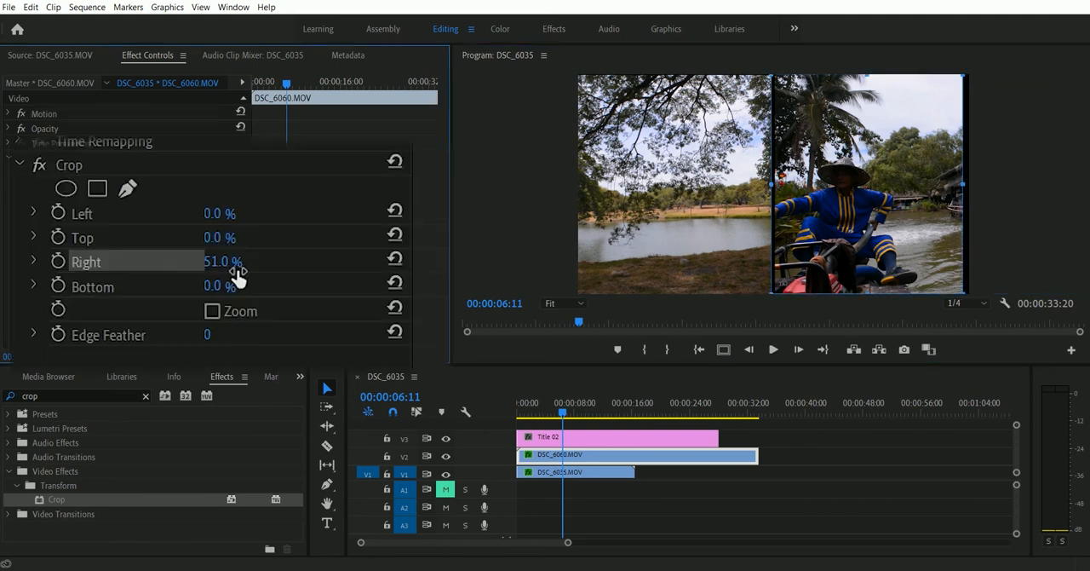
mouse_move(244, 258)
mouse_down()
mouse_move(222, 258)
mouse_move(236, 257)
mouse_up()
drag(552, 409, 553, 409)
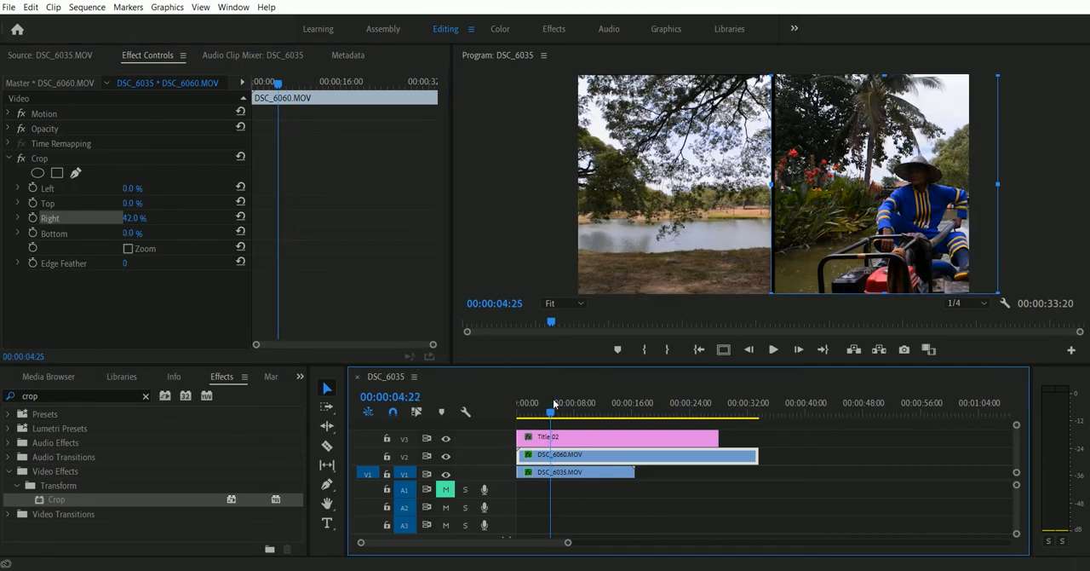
key(space)
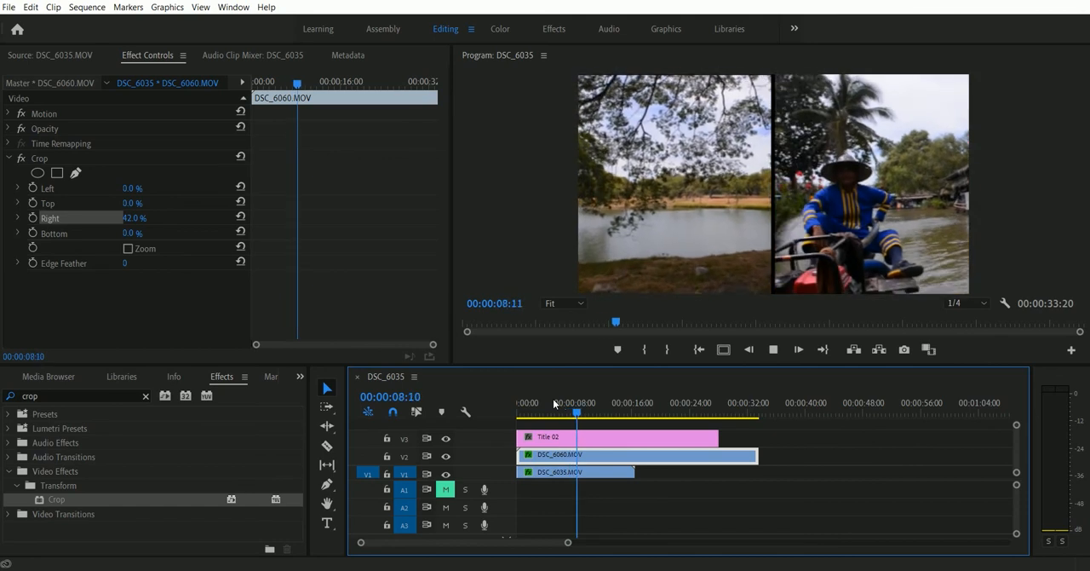
key(space)
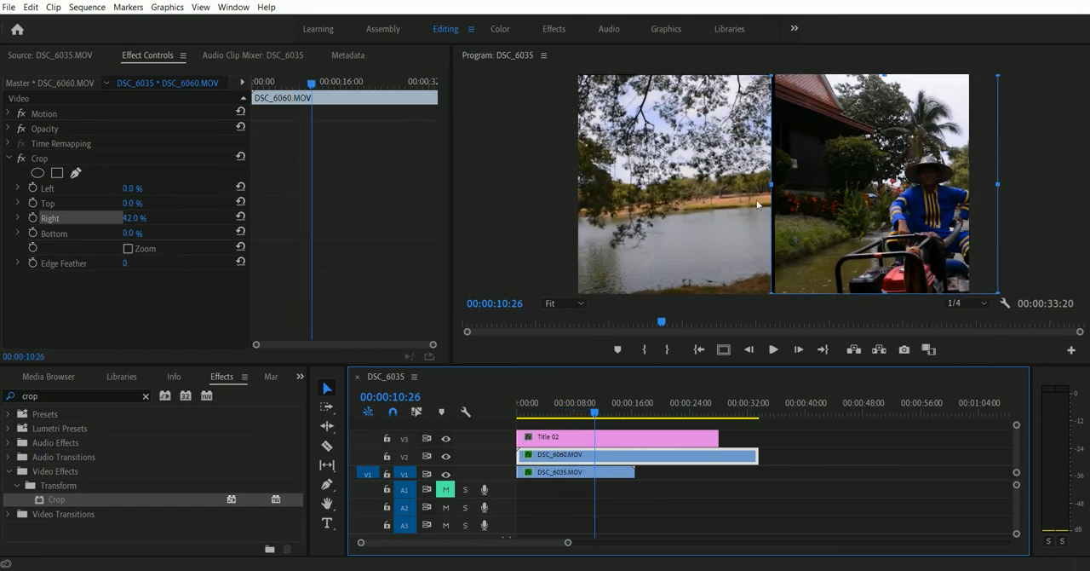
Step: Play several stretches of the sequence to examine both halves of the split screen
key(space)
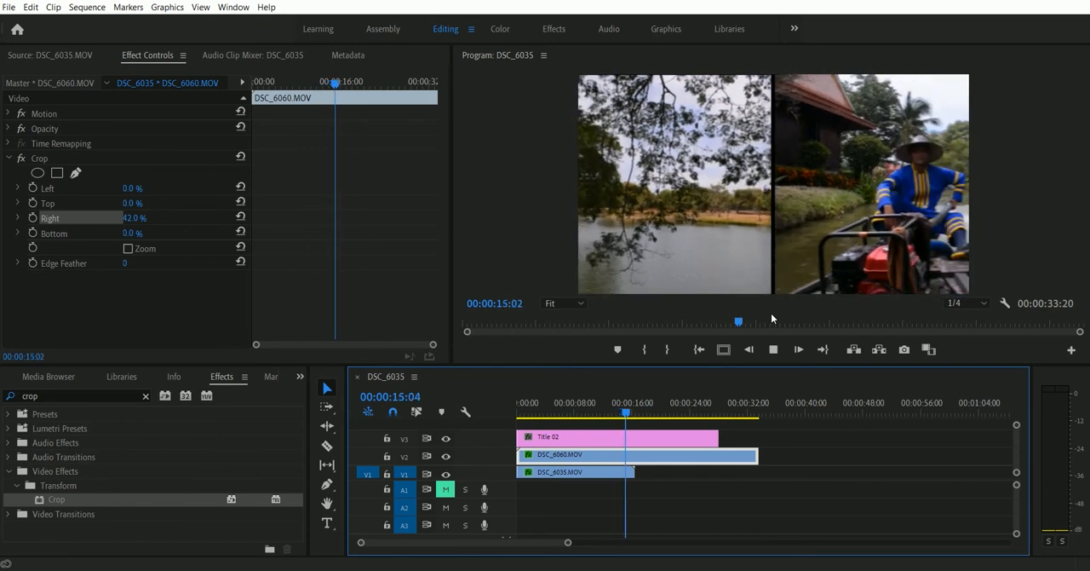
key(space)
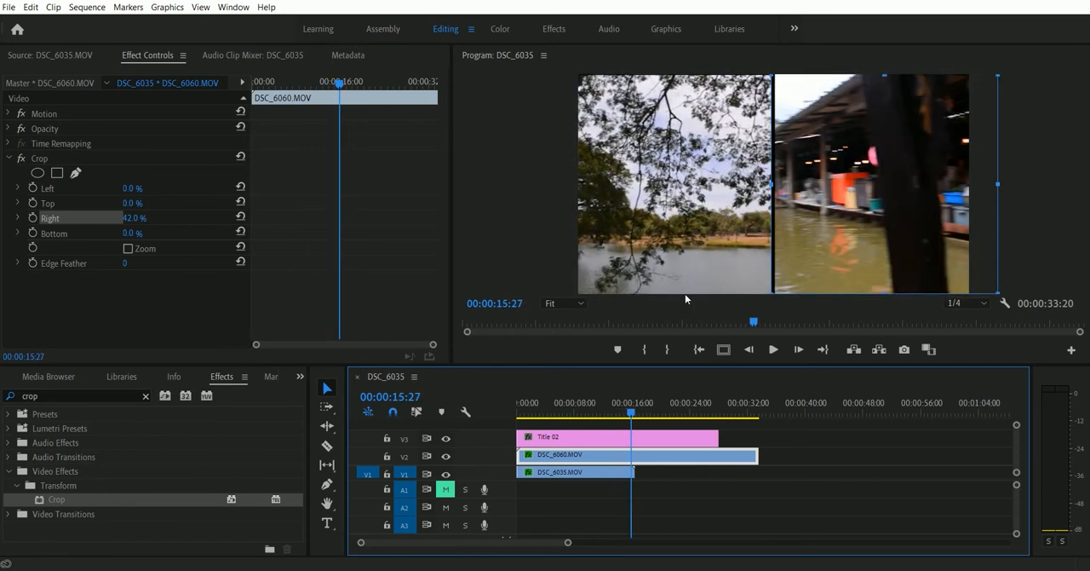
click(793, 167)
key(space)
drag(644, 416, 529, 430)
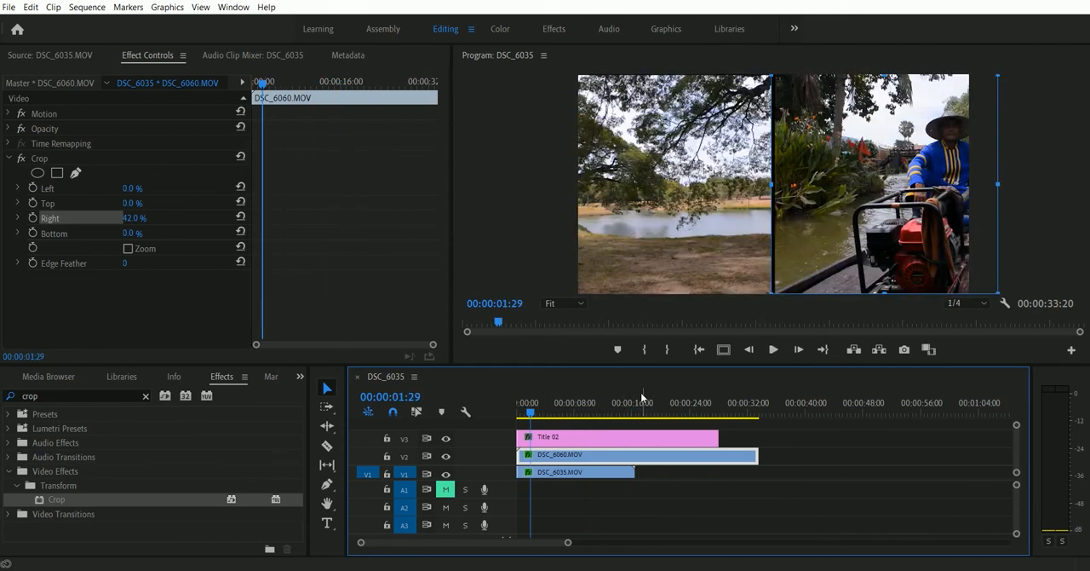
key(space)
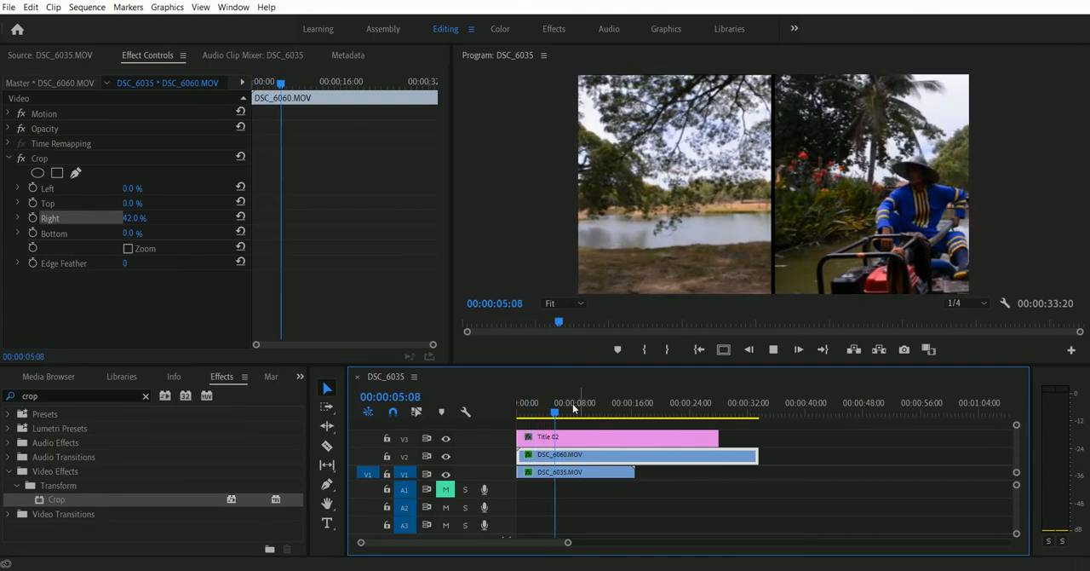
key(space)
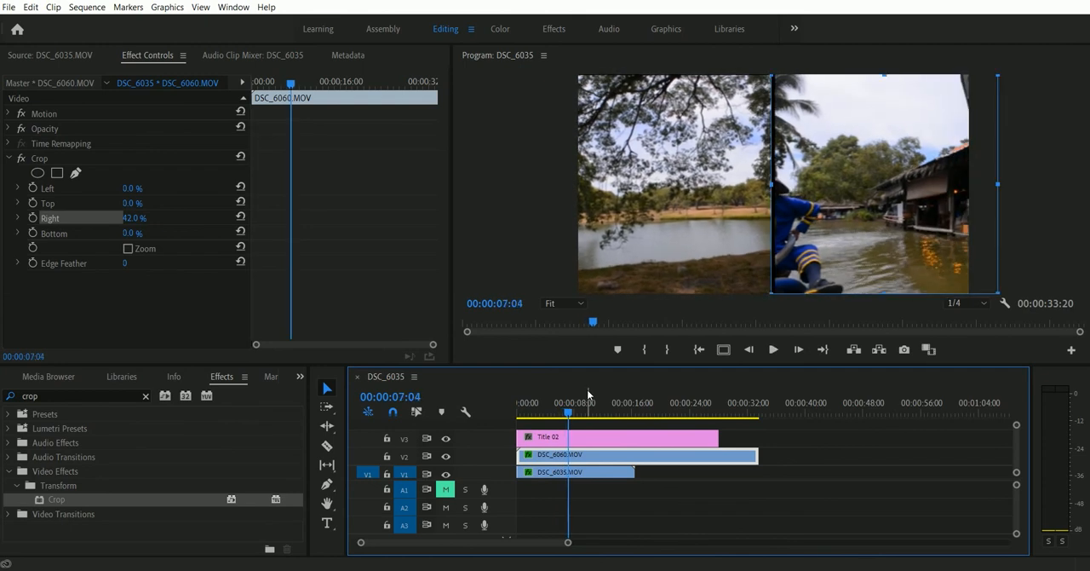
Step: Split DSC_6035.MOV, DSC_6060.MOV and Title 02 at 00:00:06:28
click(566, 416)
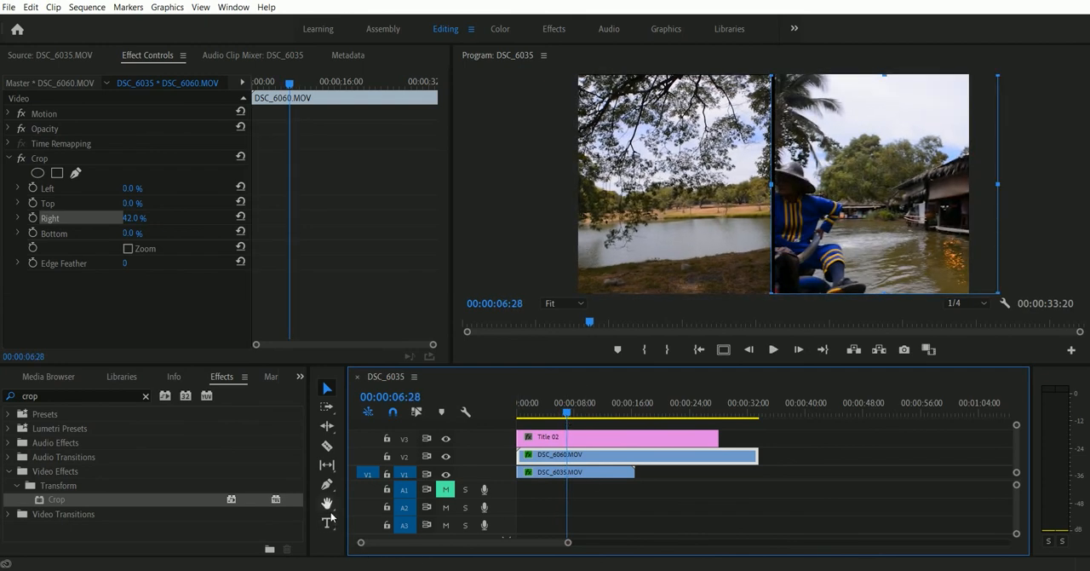
click(329, 447)
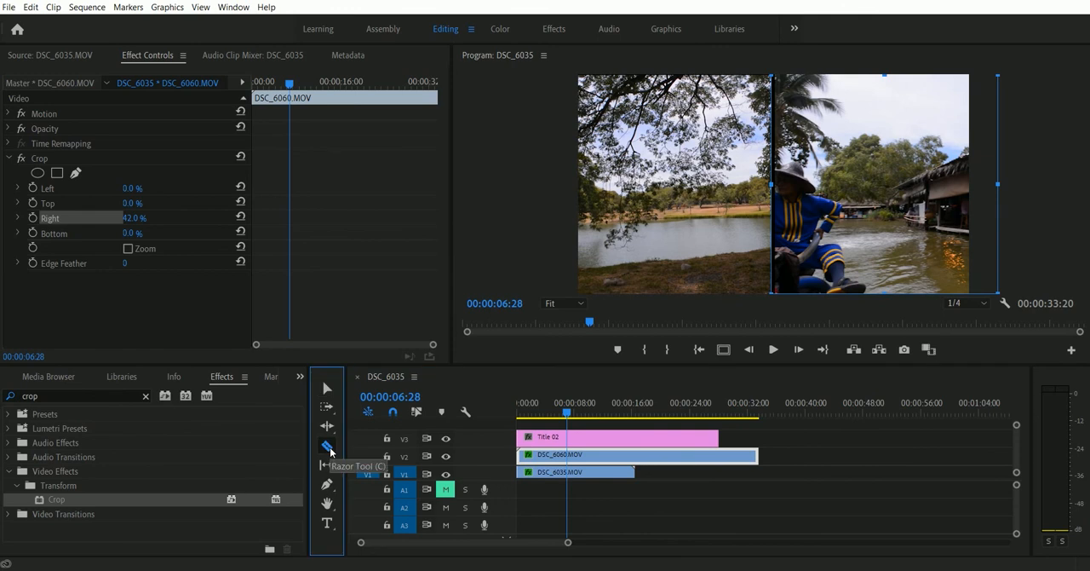
click(572, 472)
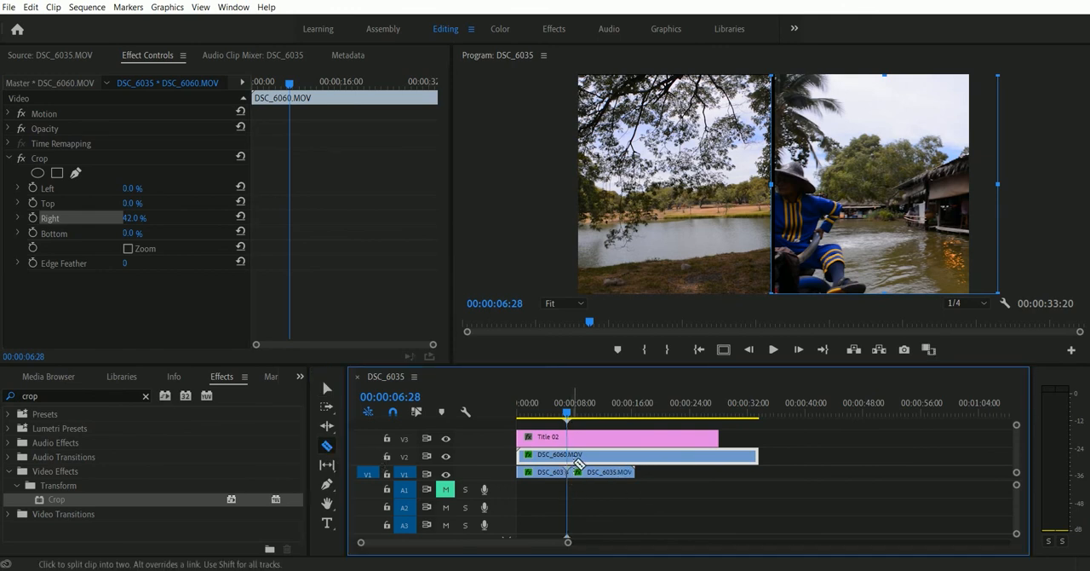
click(577, 454)
key(v)
Step: Delete the pieces of Title 02, DSC_6035.MOV and DSC_6060.MOV after the cut, and briefly play the shortened sequence
click(599, 437)
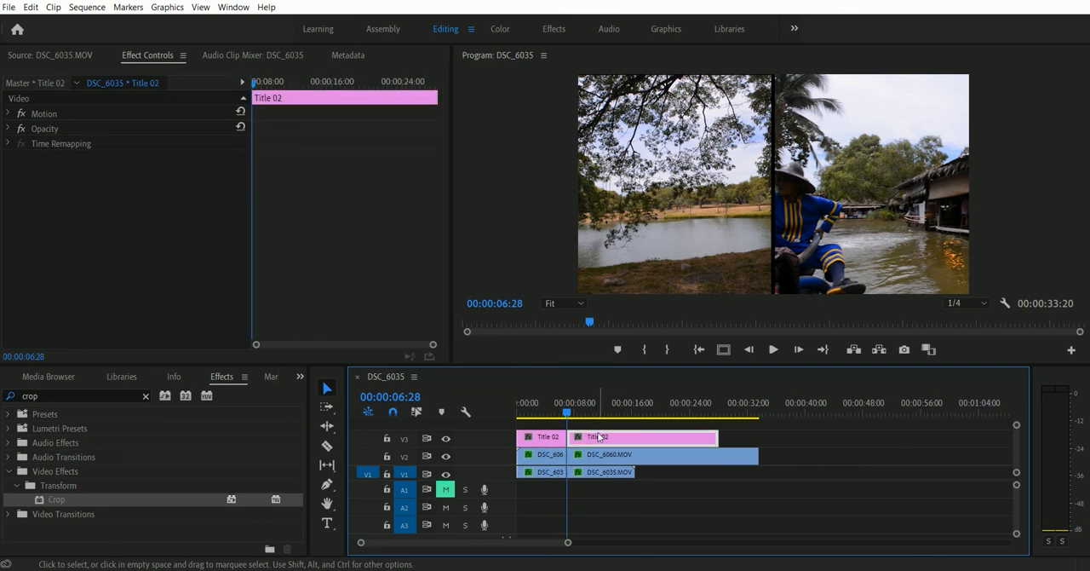
key(Delete)
click(585, 475)
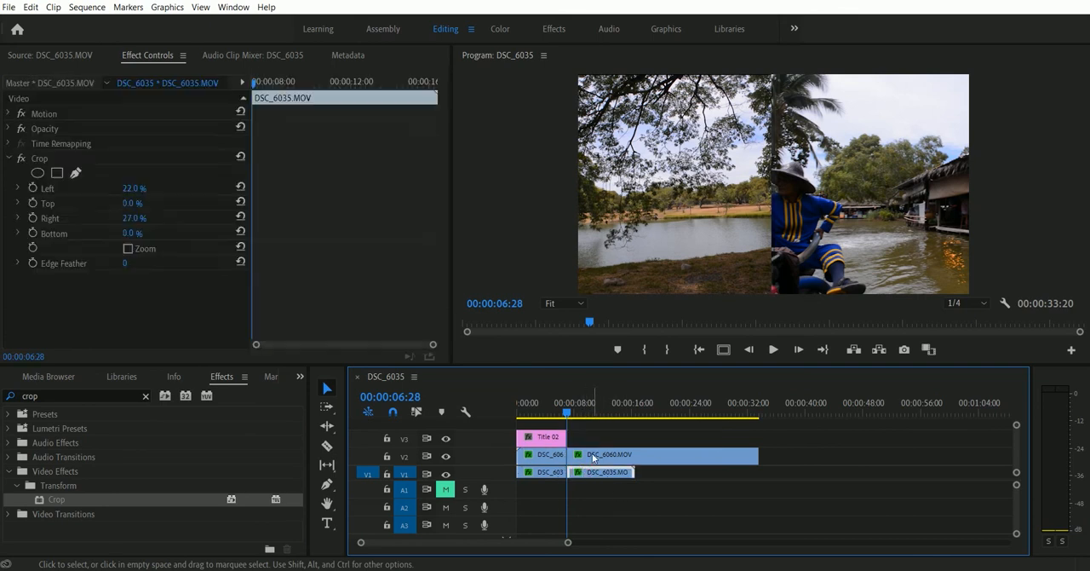
key(Delete)
click(594, 456)
key(Delete)
drag(553, 413, 541, 413)
key(space)
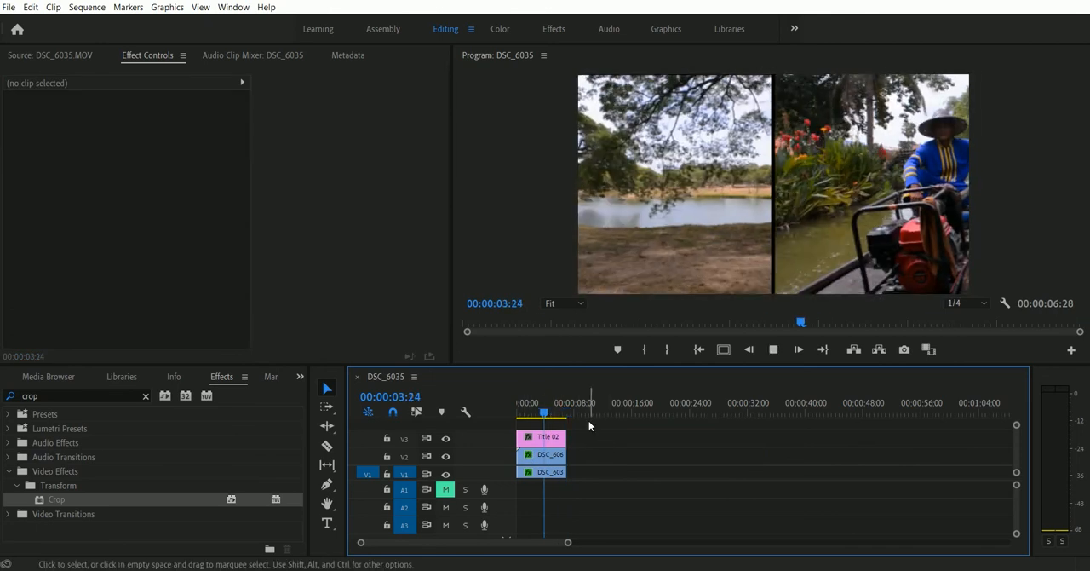
key(space)
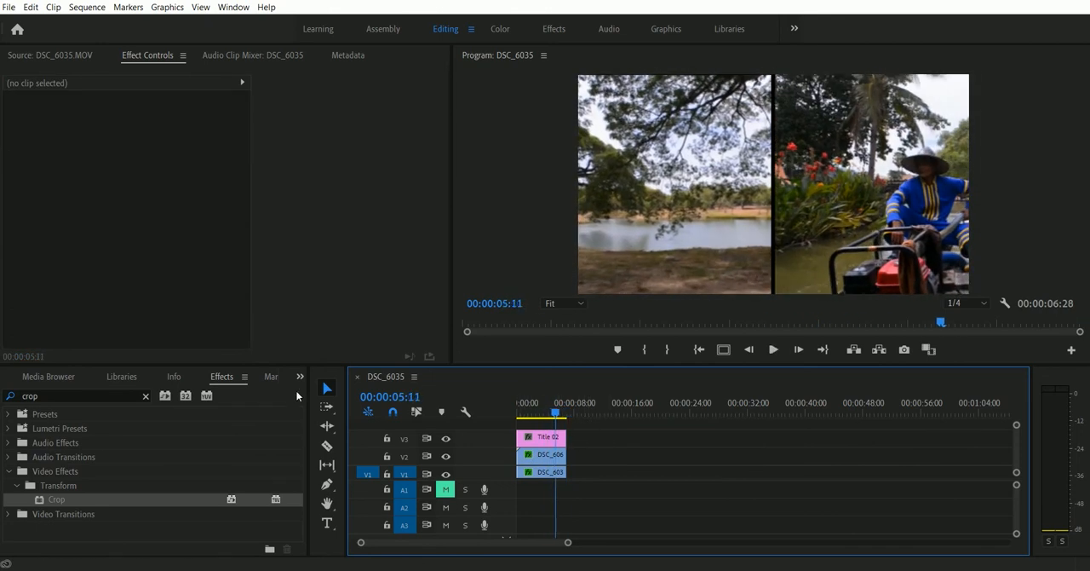
Step: Show the project's media and place the full DSC_6060.MOV clip on track V2 directly after the split-screen section
click(300, 375)
click(323, 383)
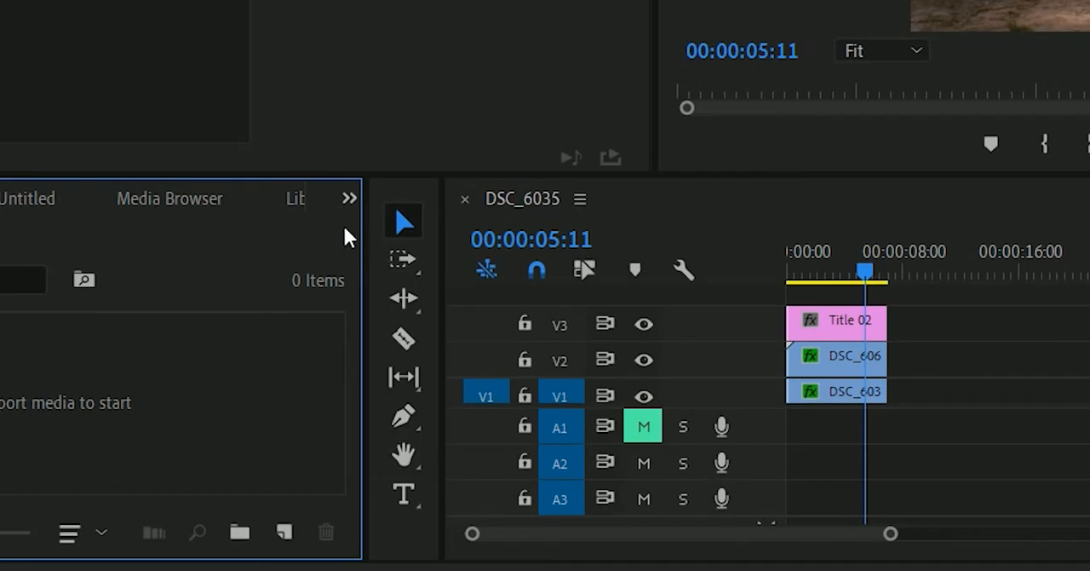
click(349, 197)
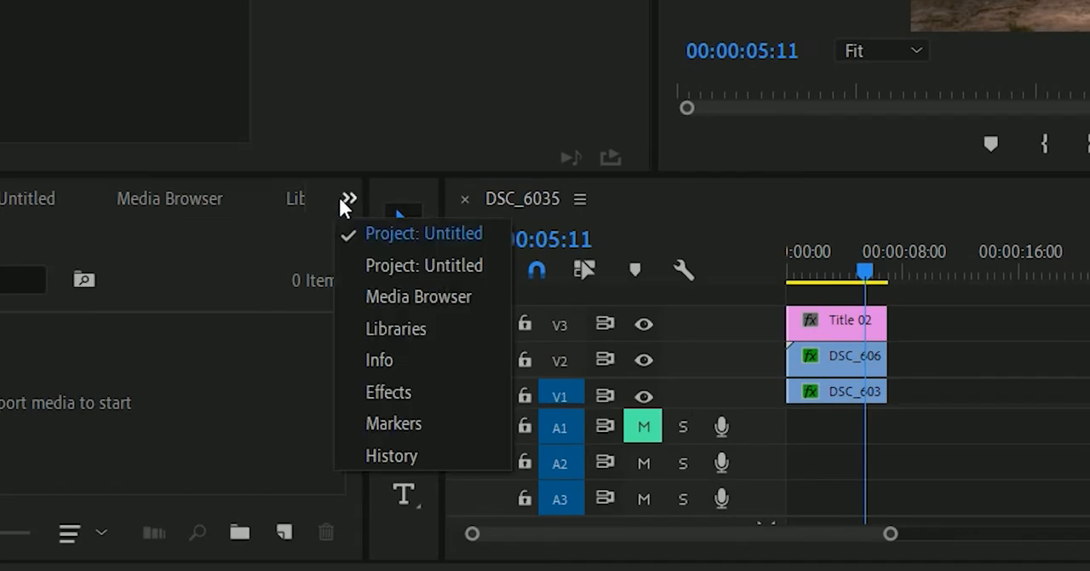
click(388, 264)
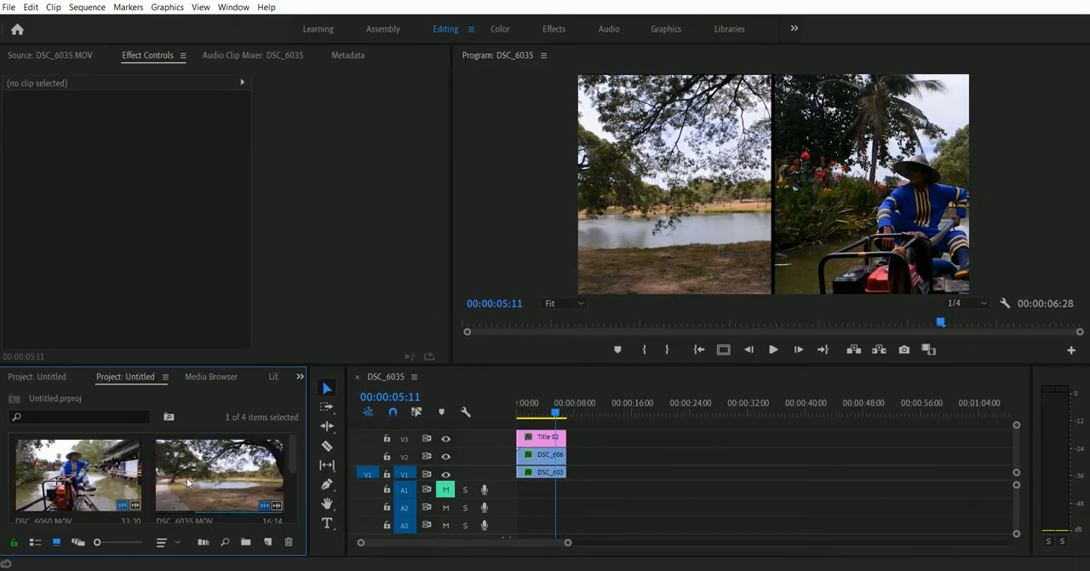
click(69, 485)
drag(70, 485, 581, 456)
Step: Mute audio track A2 and review the change from the split screen to the full-frame DSC_6060.MOV clip
click(601, 511)
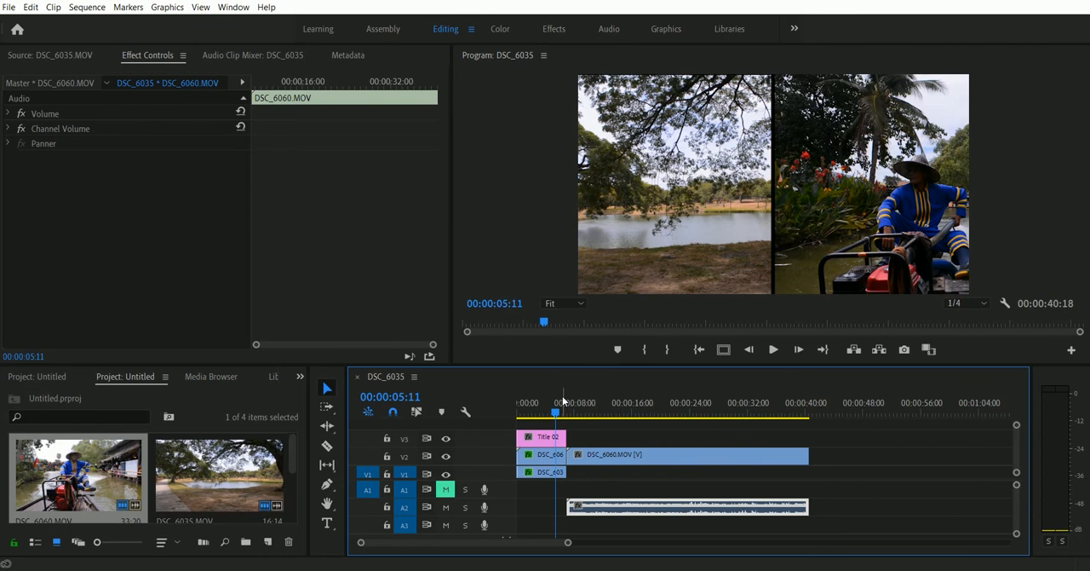
key(space)
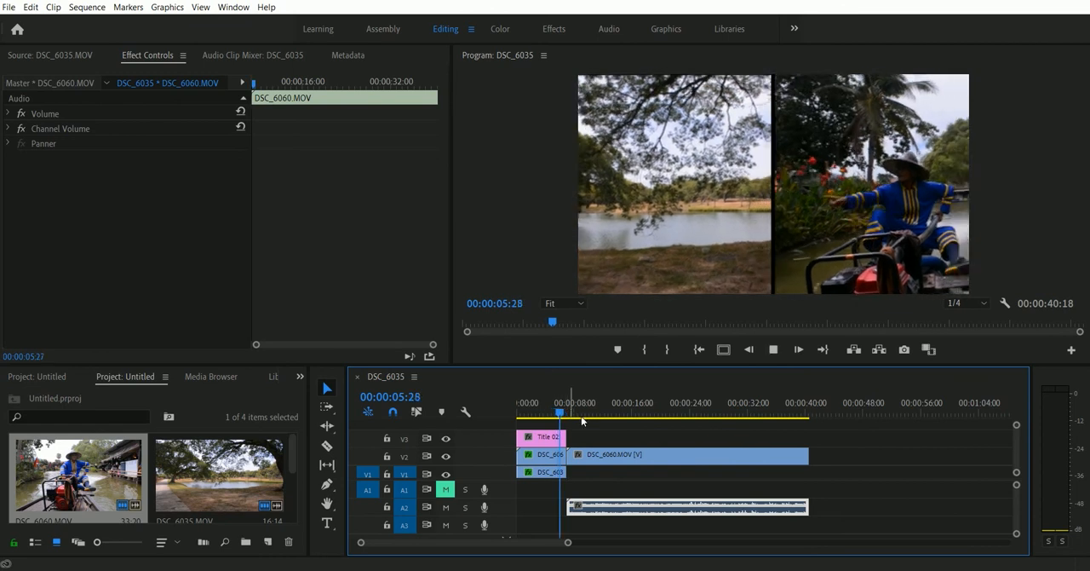
key(space)
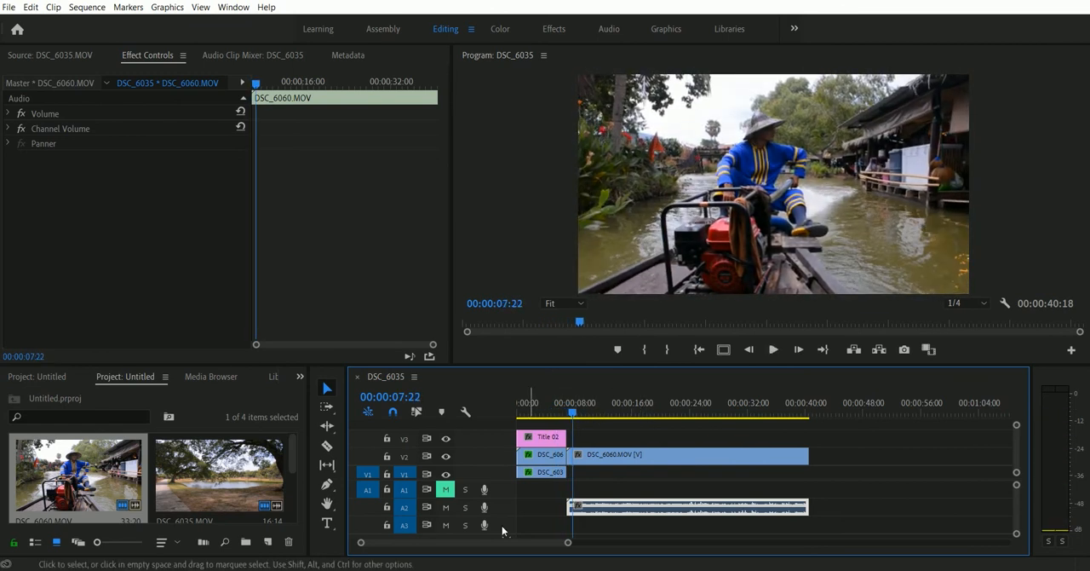
click(444, 507)
key(space)
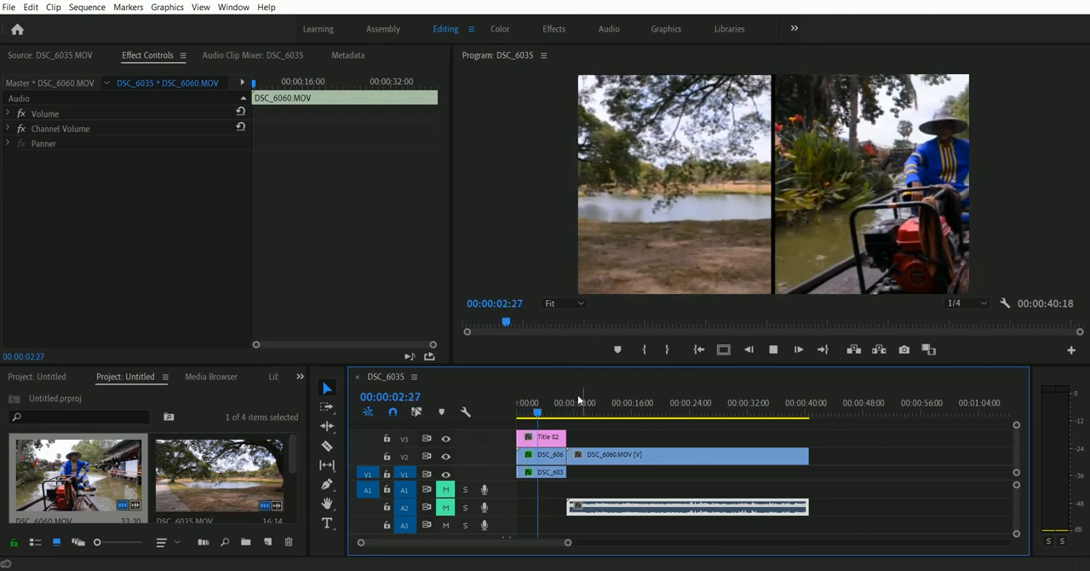
drag(557, 410, 607, 405)
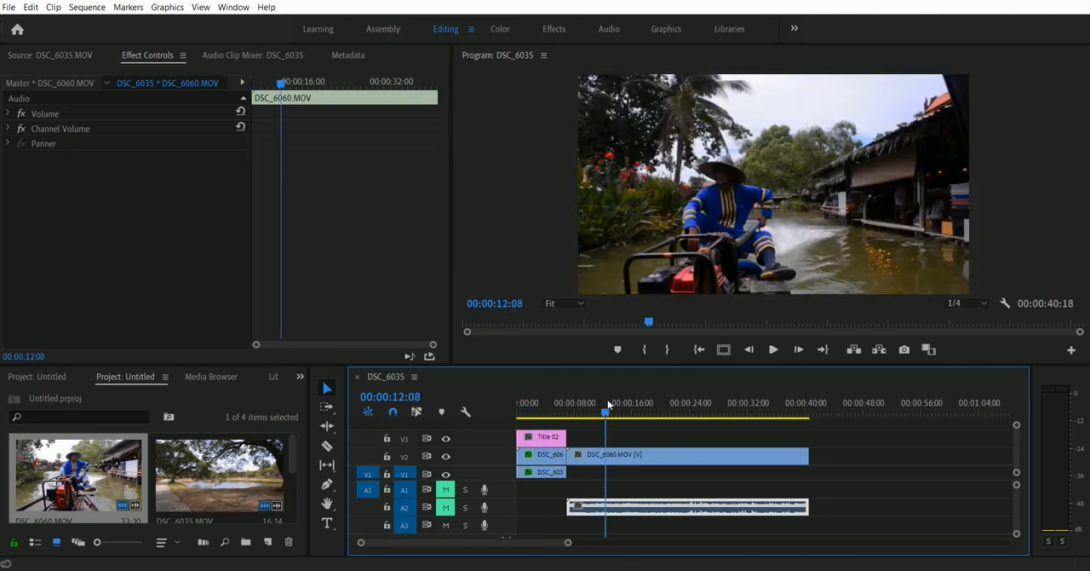